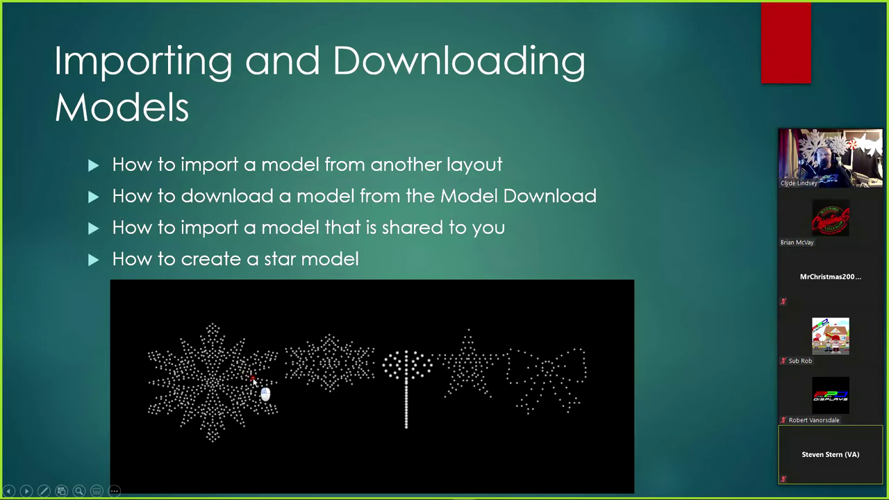
# Step: Advance to the 'Setup Channels and Outputs' slide and switch to xLights' Controllers list
pyautogui.click(254, 379)
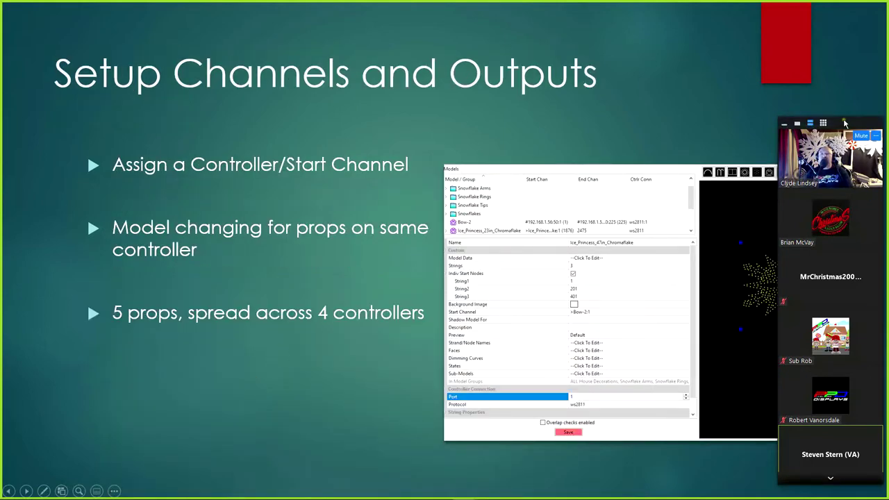
pyautogui.moveTo(842, 125); pyautogui.dragTo(844, 388)
pyautogui.click(822, 385)
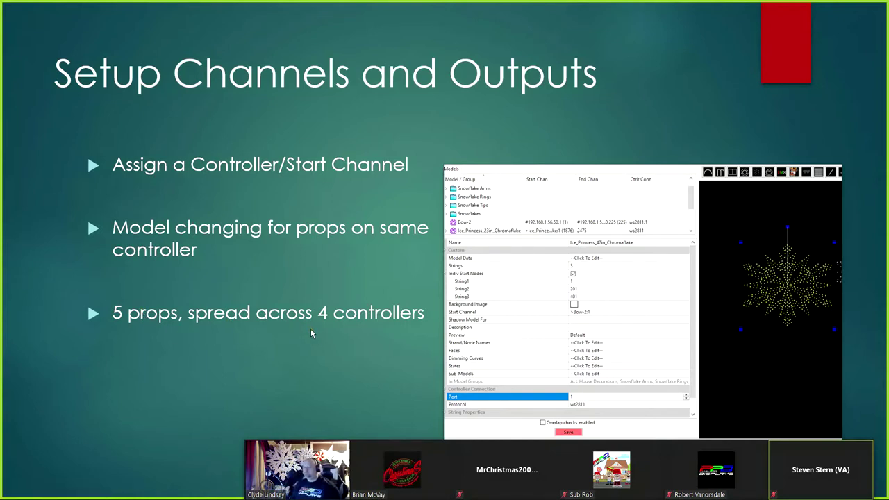
pyautogui.moveTo(267, 464)
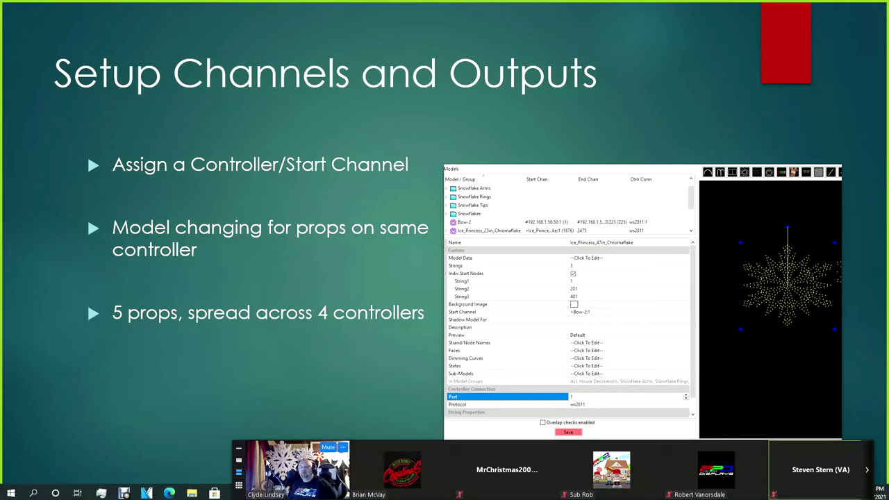
pyautogui.moveTo(267, 464); pyautogui.dragTo(457, 101)
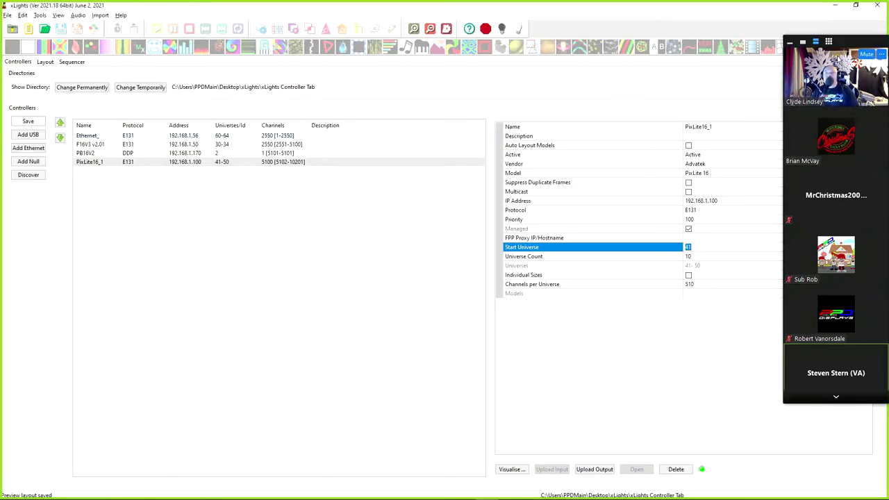
# Step: Switch xLights to the Layout tab
pyautogui.click(841, 50)
pyautogui.moveTo(840, 50); pyautogui.dragTo(833, 436)
pyautogui.click(819, 430)
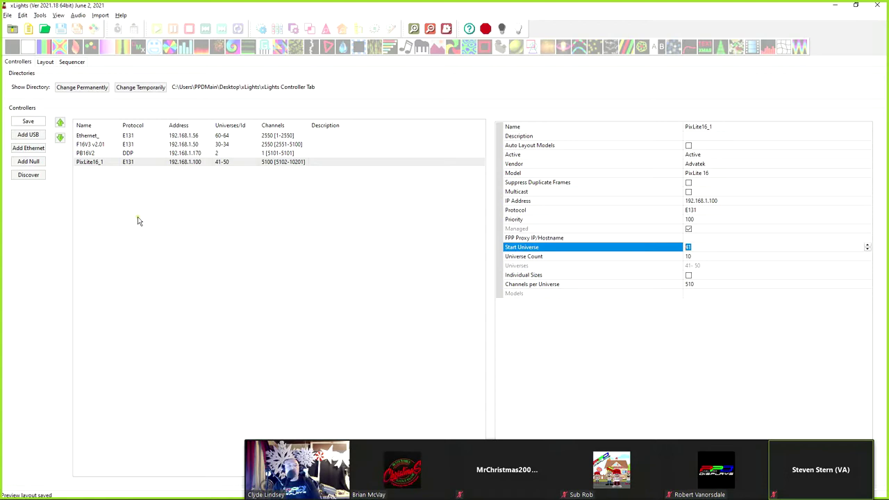
pyautogui.click(44, 62)
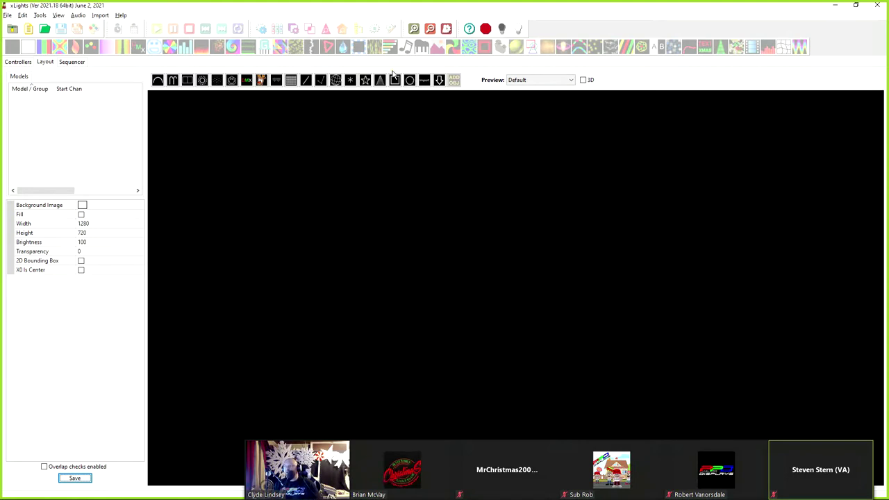
# Step: Insert the Boscoyo Ice Princess 47in Chromaflake from the 47" Snowflakes vendor downloads
pyautogui.click(439, 79)
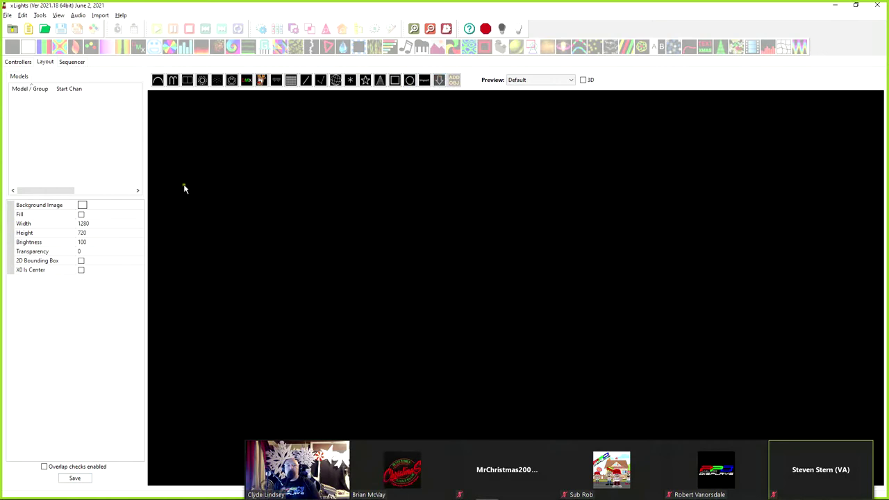
pyautogui.moveTo(184, 188); pyautogui.dragTo(292, 289)
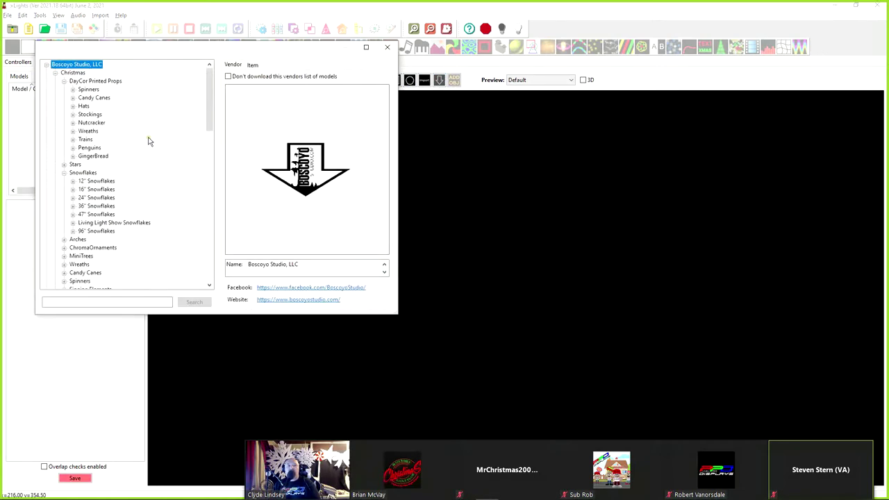
pyautogui.click(73, 215)
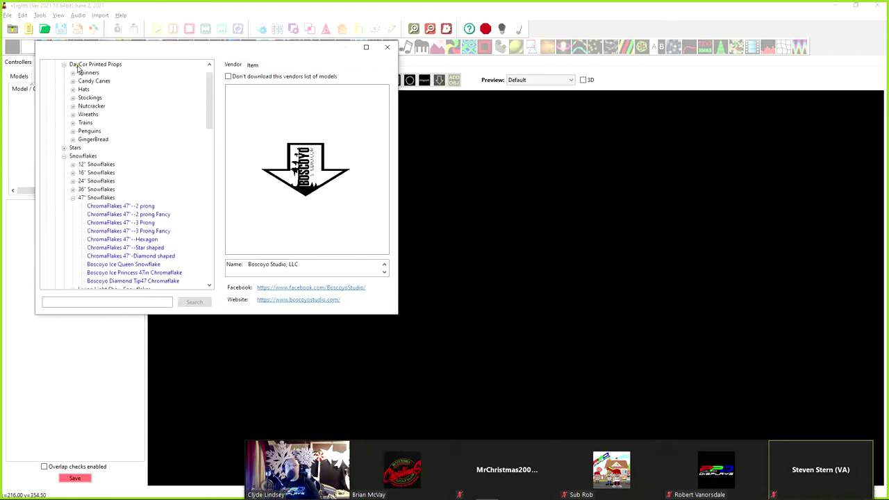
pyautogui.scroll(-4, 132, 228)
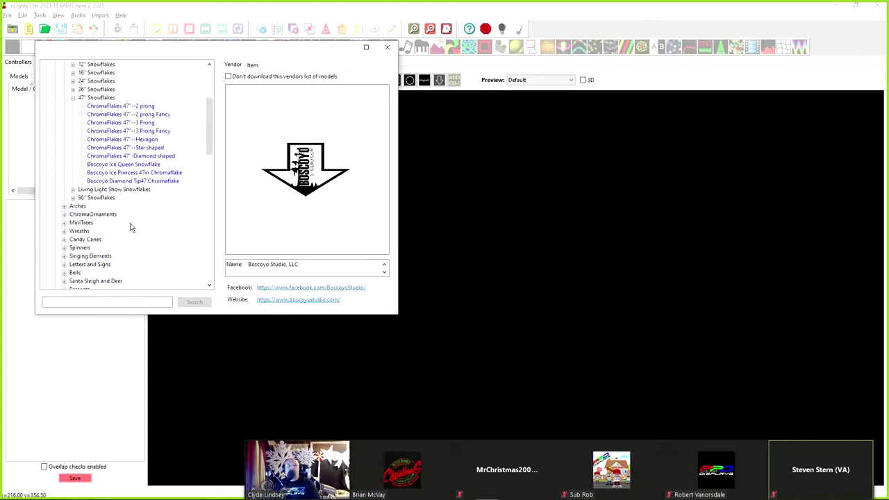
pyautogui.click(122, 173)
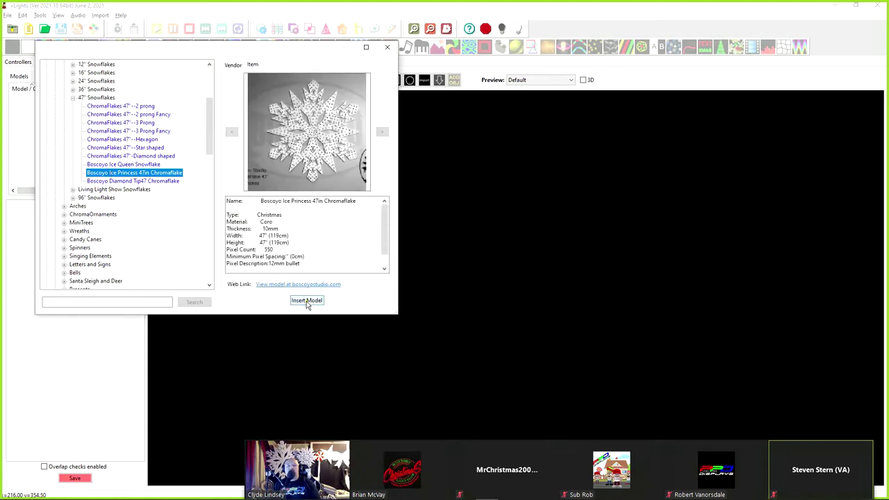
pyautogui.click(307, 300)
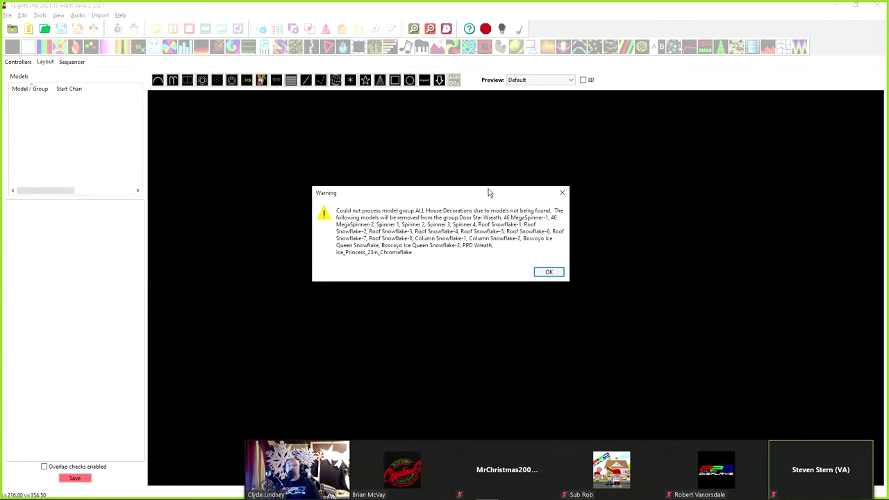
# Step: Dismiss the five model-group warnings, including ALL House Decorations, Snowflake Rings, Tips and Snowflakes
pyautogui.click(549, 271)
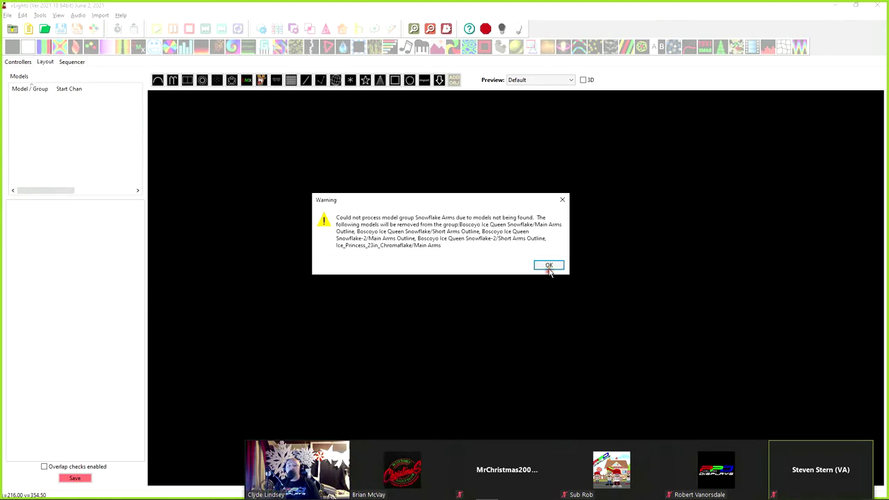
pyautogui.click(549, 267)
pyautogui.click(548, 274)
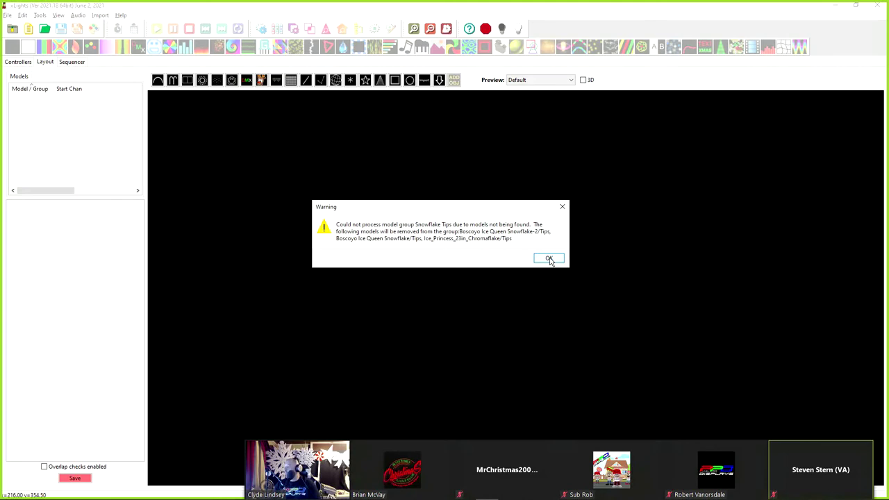
pyautogui.click(550, 259)
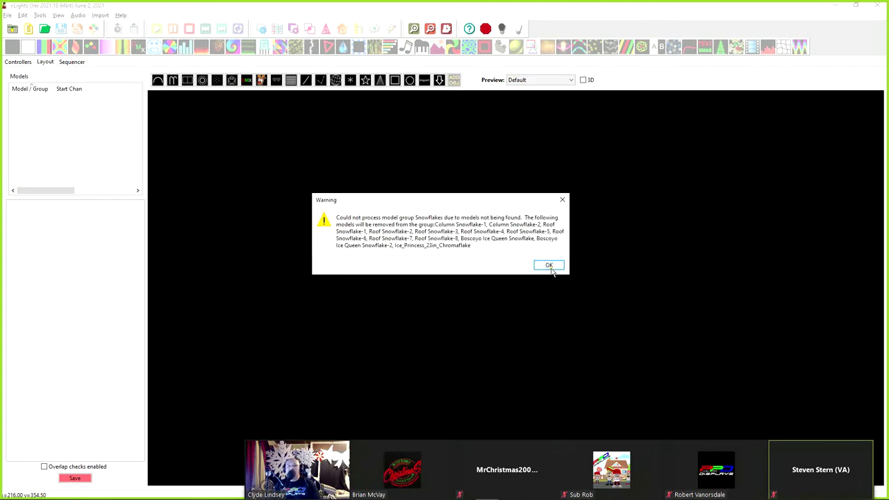
pyautogui.click(551, 271)
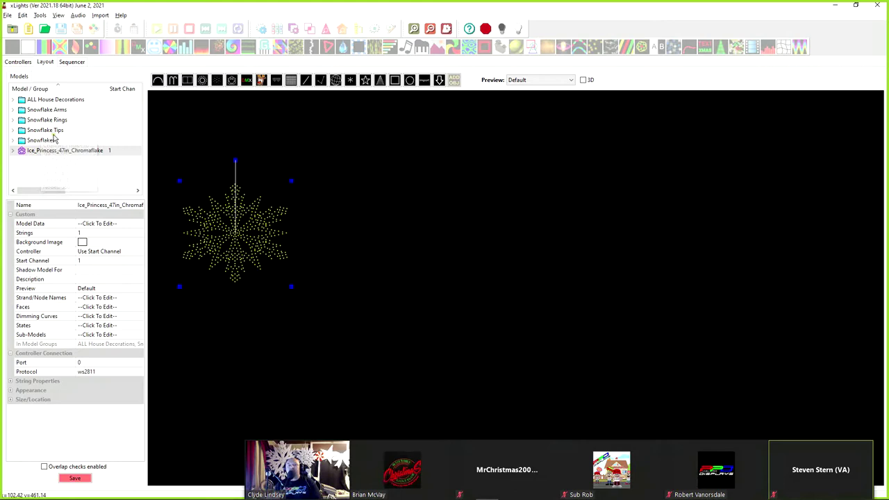
# Step: Nudge the 47in snowflake and browse its imported groups up to ALL House Decorations
pyautogui.moveTo(233, 233); pyautogui.dragTo(238, 242)
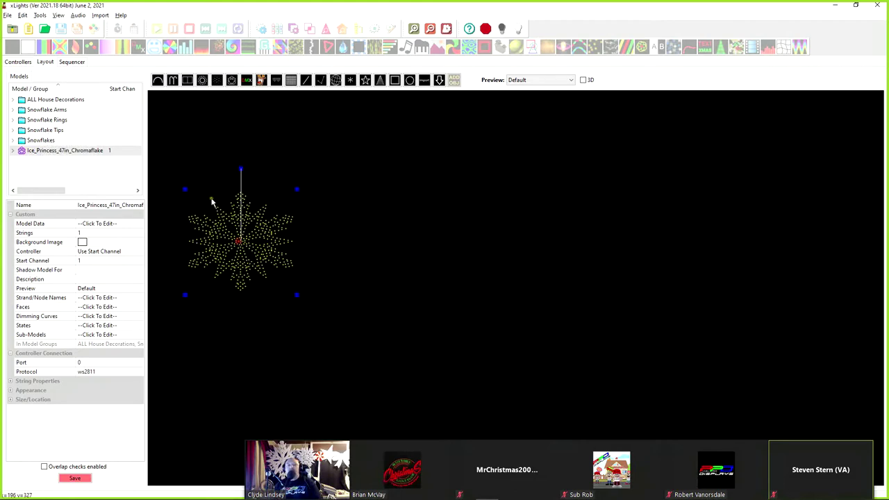
pyautogui.click(44, 140)
pyautogui.click(43, 130)
pyautogui.click(43, 119)
pyautogui.click(43, 109)
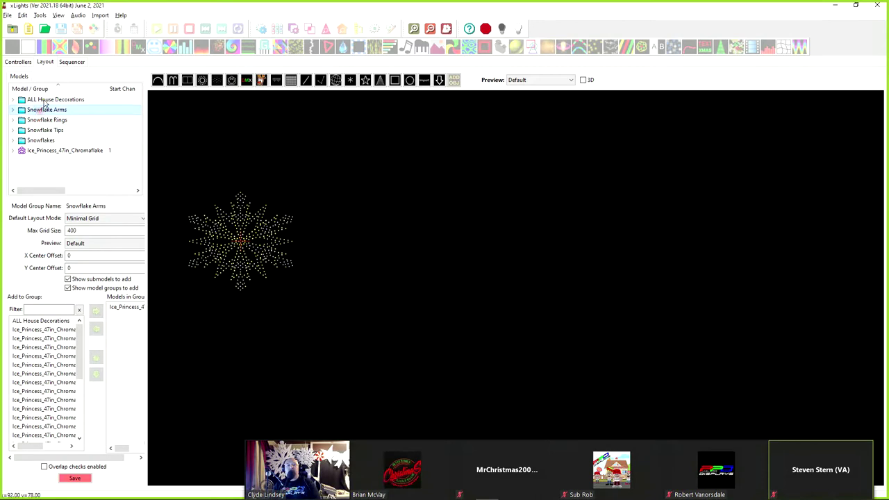
pyautogui.click(45, 100)
# Step: Move the 47in snowflake up and right, then begin editing its Start Channel
pyautogui.click(43, 150)
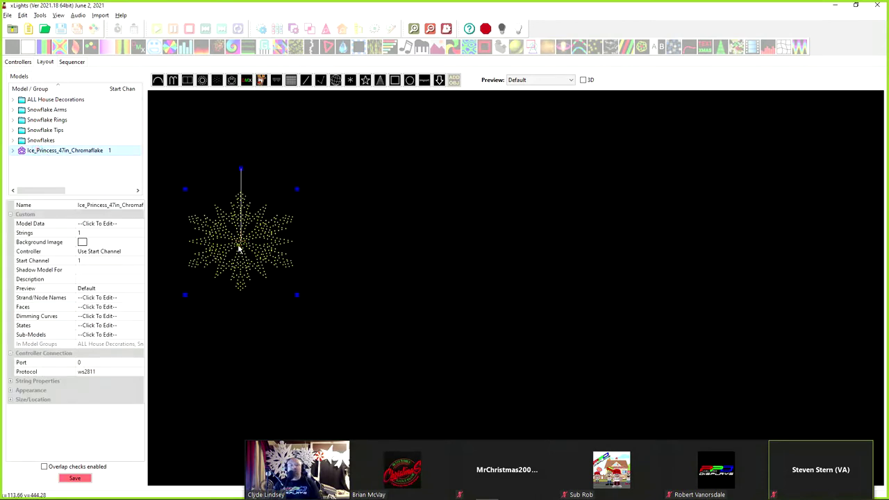
pyautogui.moveTo(238, 248); pyautogui.dragTo(259, 237)
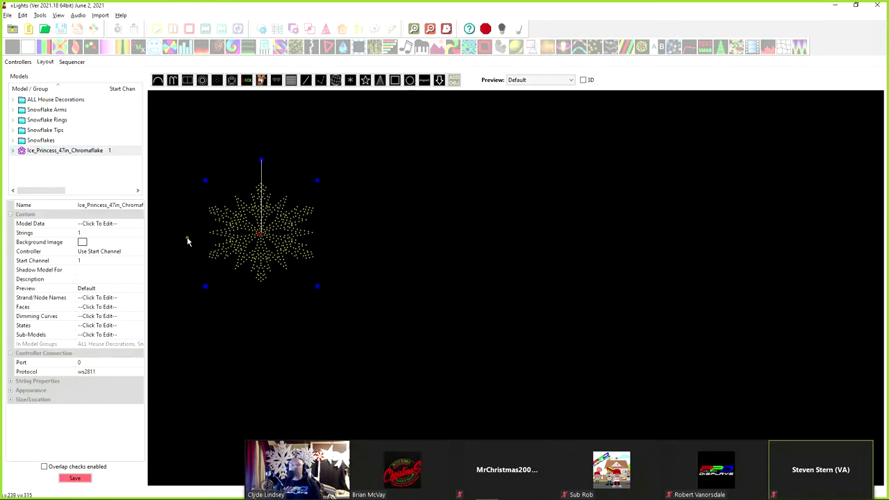
pyautogui.click(149, 236)
pyautogui.click(232, 246)
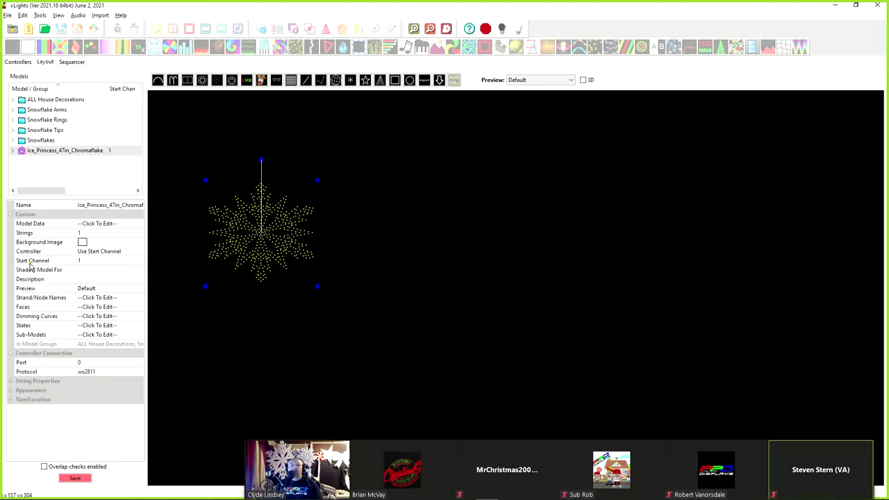
pyautogui.click(84, 262)
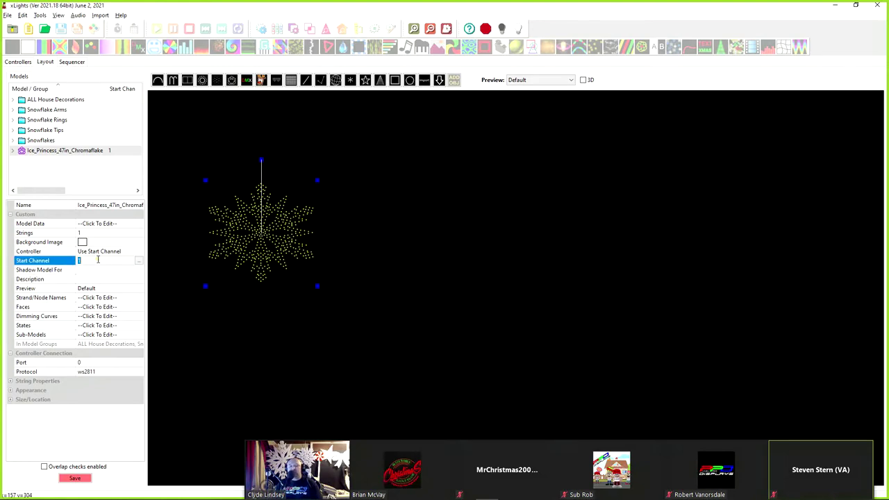
# Step: Offset the snowflake's start channel from Universe Number: controller 192.168.1.100, universe 41
pyautogui.click(138, 262)
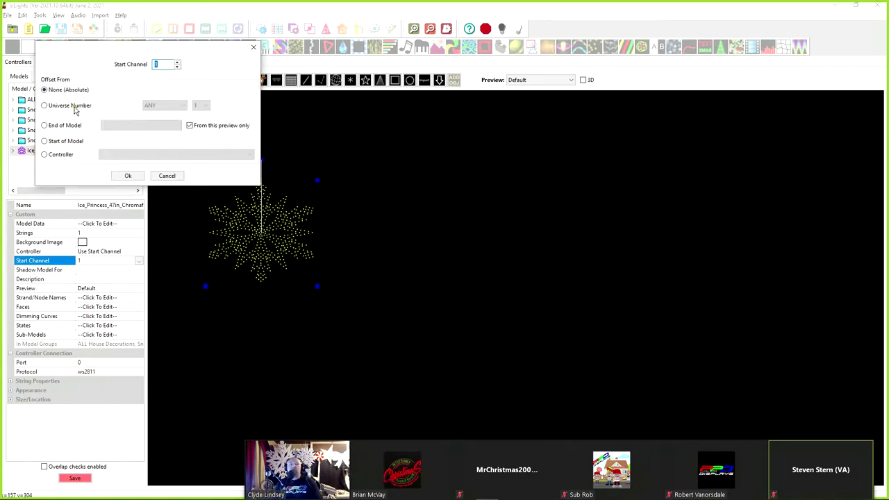
pyautogui.click(73, 106)
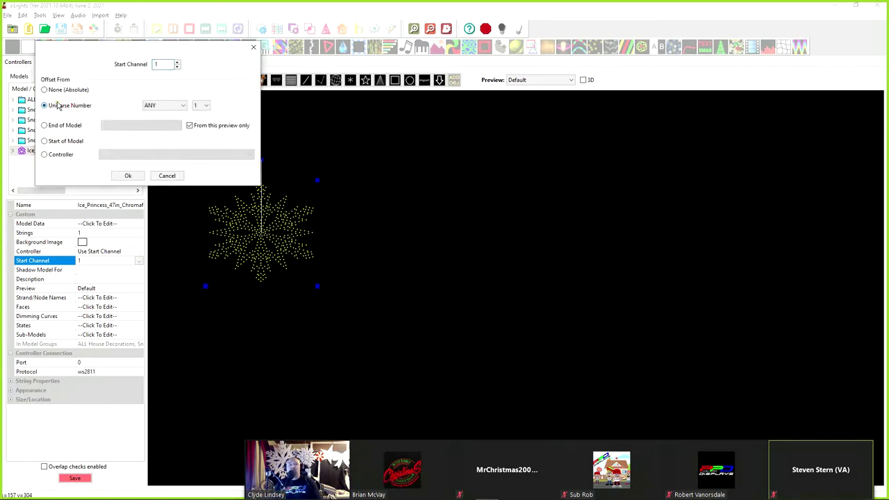
pyautogui.click(177, 106)
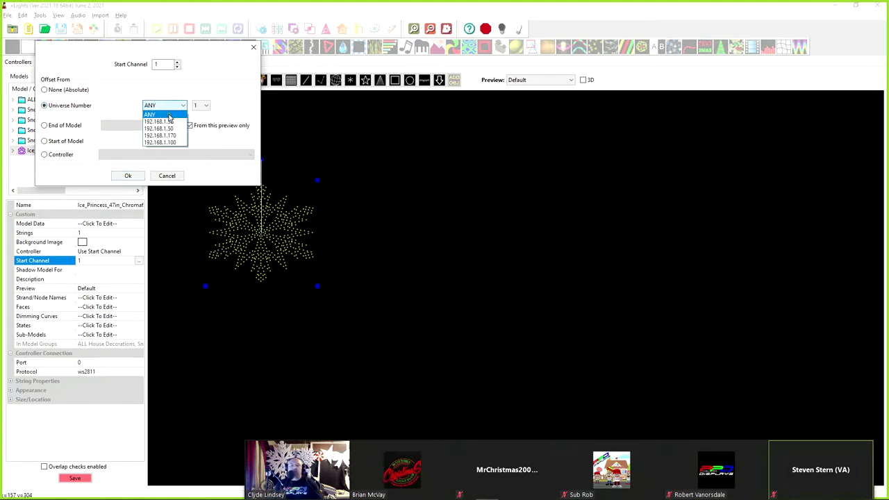
pyautogui.click(160, 142)
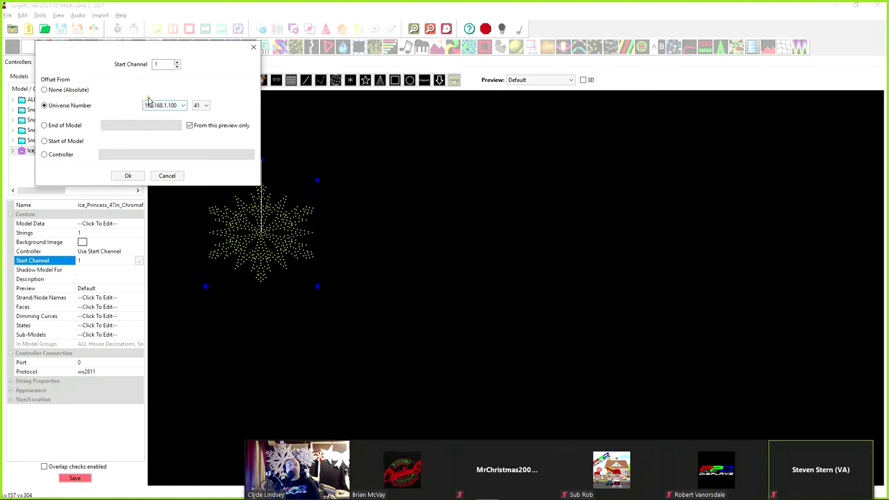
pyautogui.click(198, 106)
pyautogui.click(199, 109)
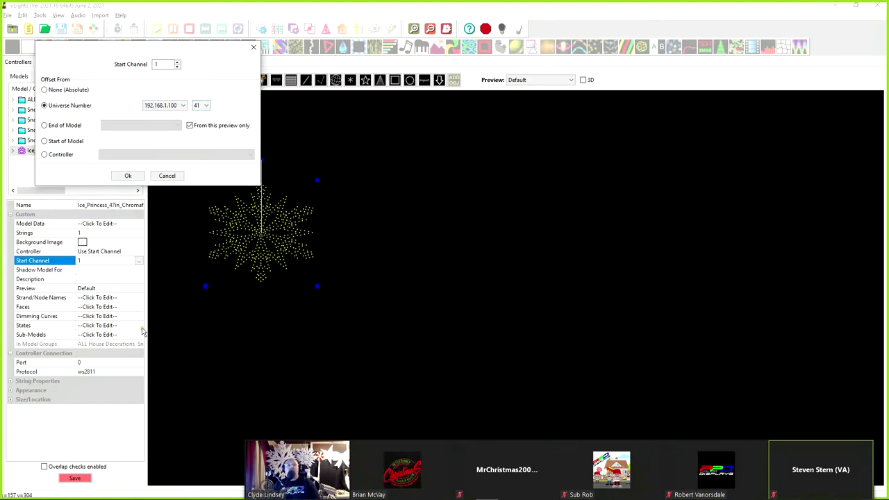
# Step: Confirm start channel #192.168.1.100:41:1, shift the snowflake left and set port 1
pyautogui.click(133, 177)
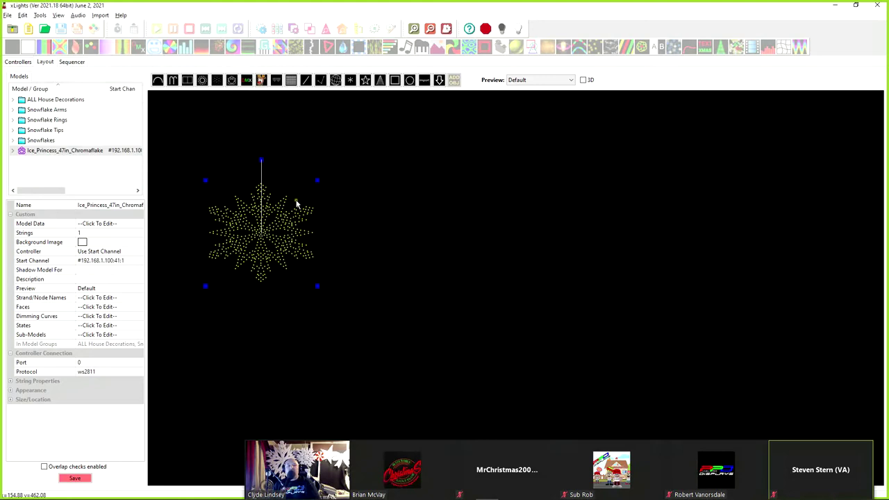
pyautogui.moveTo(273, 232); pyautogui.dragTo(227, 244)
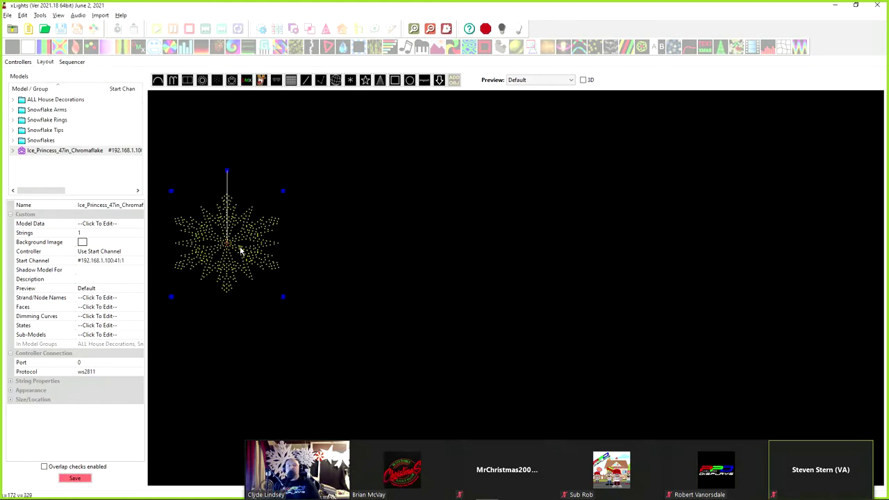
pyautogui.click(85, 363)
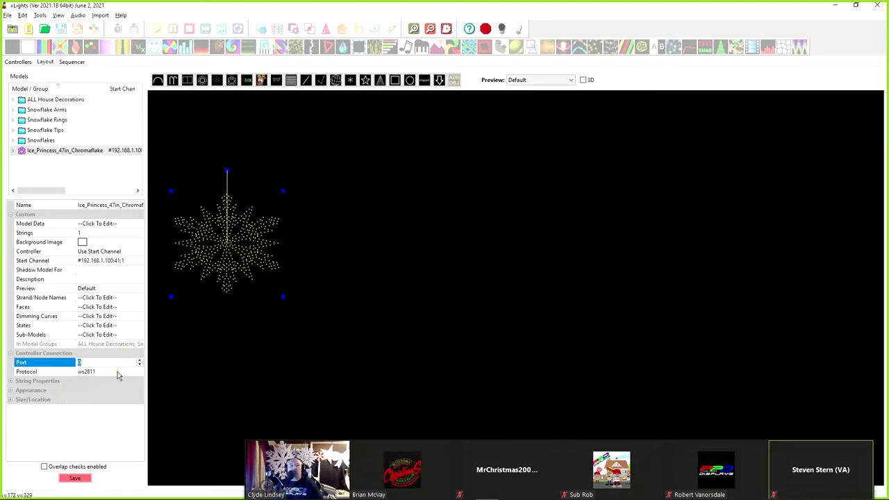
pyautogui.write('1')
pyautogui.press('Return')
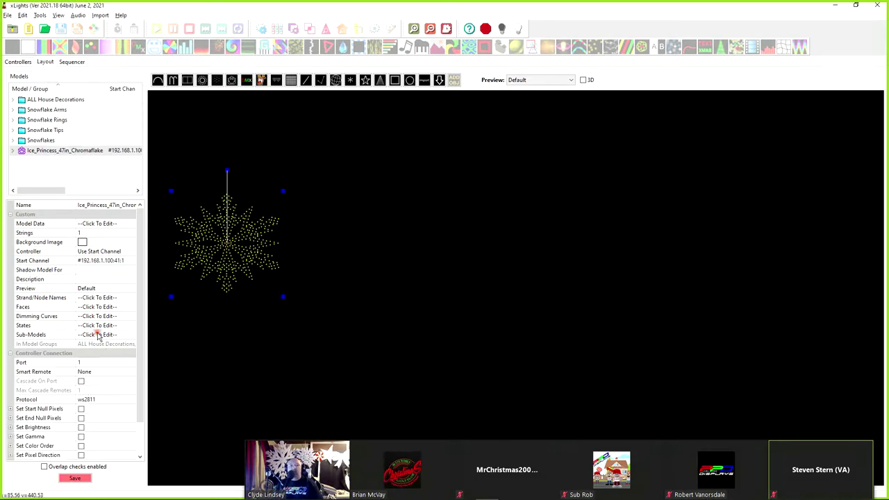
# Step: Set the Chromaflake's Strings count to 3
pyautogui.click(101, 235)
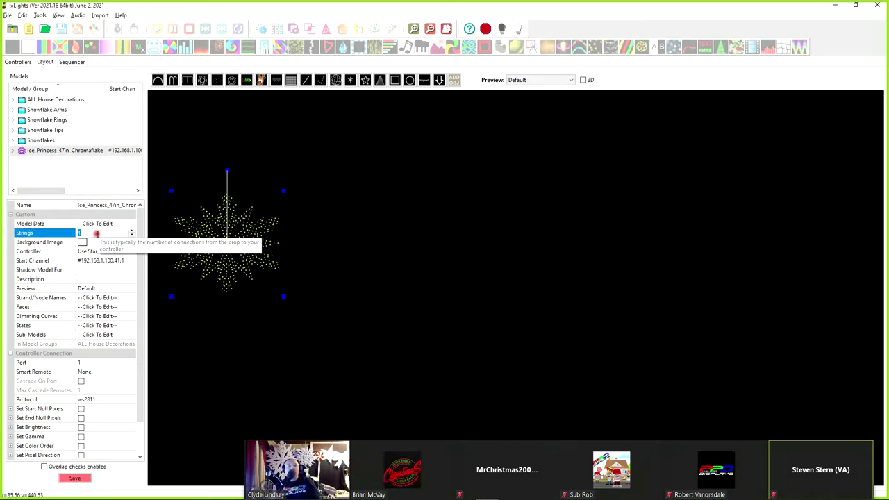
pyautogui.click(84, 243)
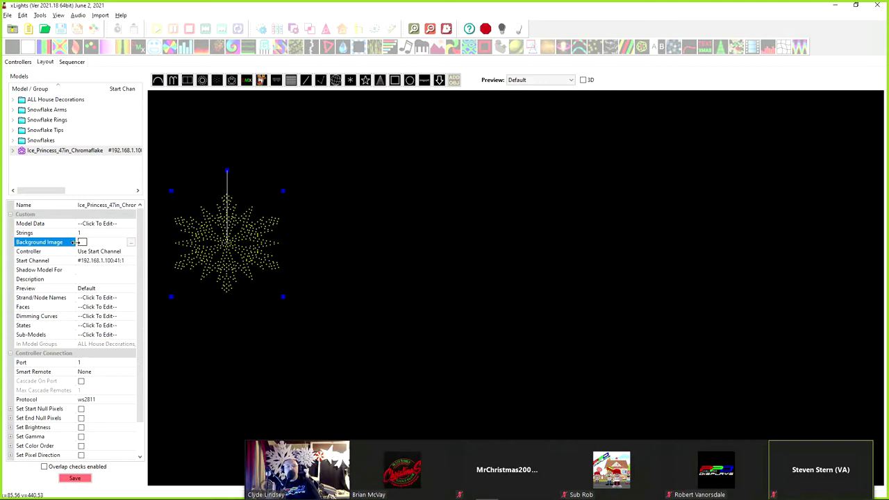
pyautogui.click(100, 262)
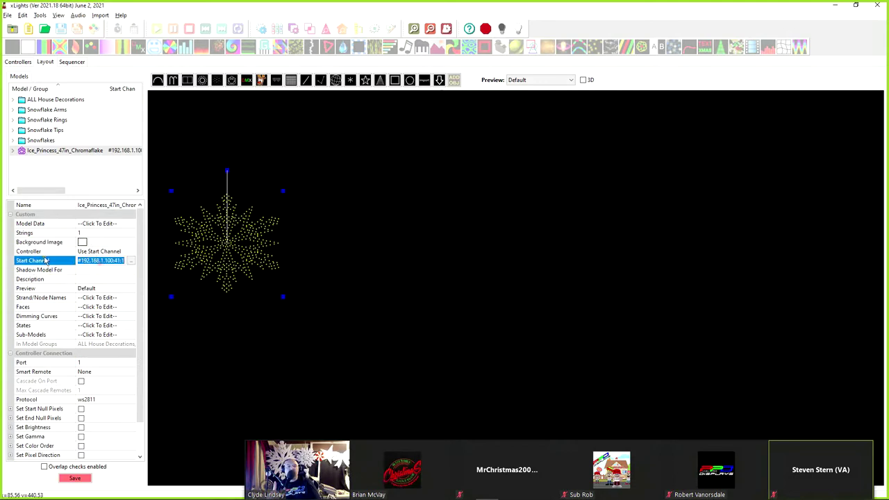
pyautogui.click(70, 225)
pyautogui.click(95, 234)
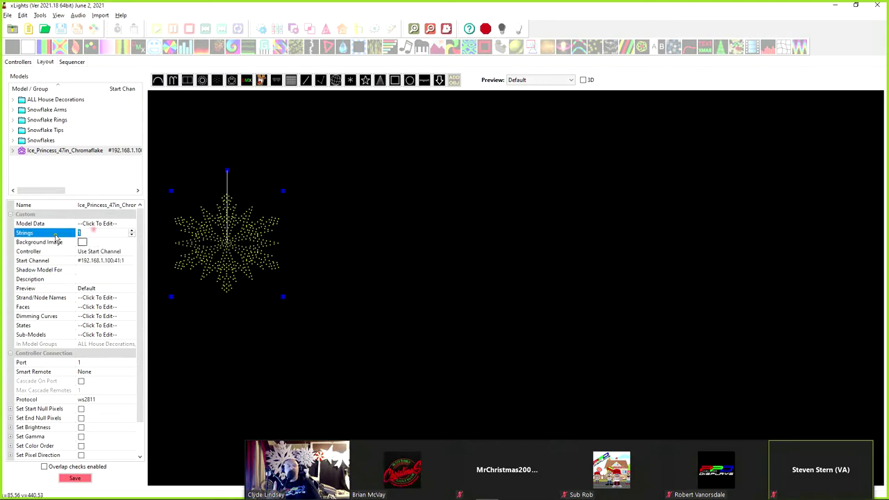
pyautogui.click(99, 233)
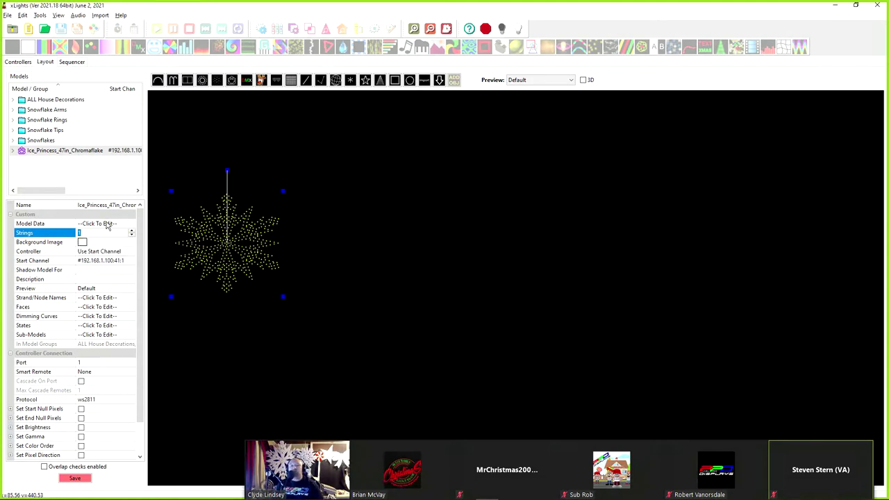
pyautogui.press('Return')
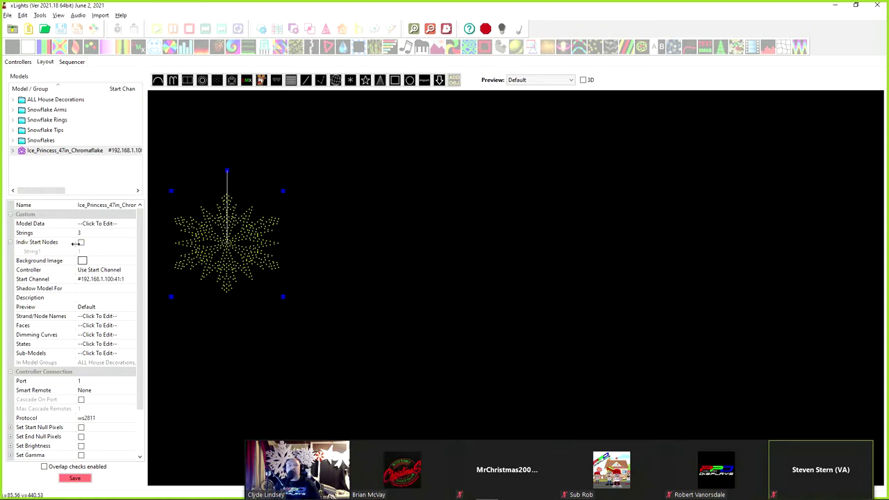
# Step: Enable individual start nodes with String2 at 201 and String3 at 401, then save the layout
pyautogui.click(81, 242)
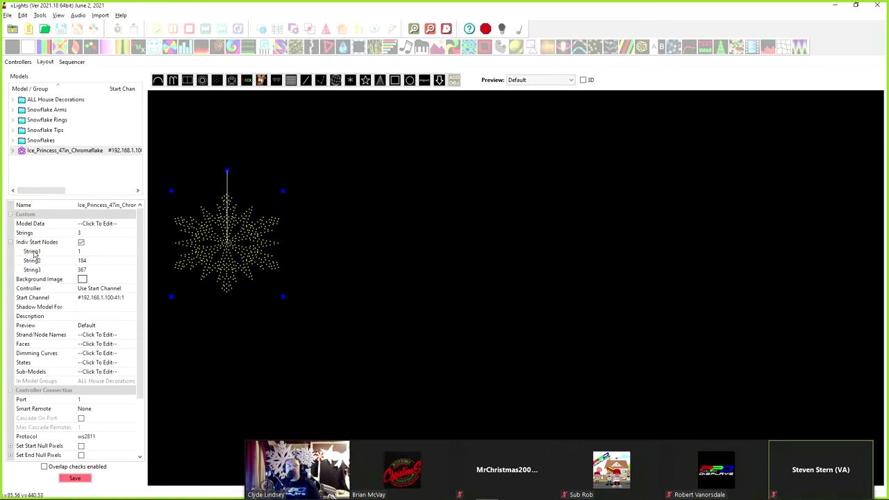
pyautogui.click(82, 260)
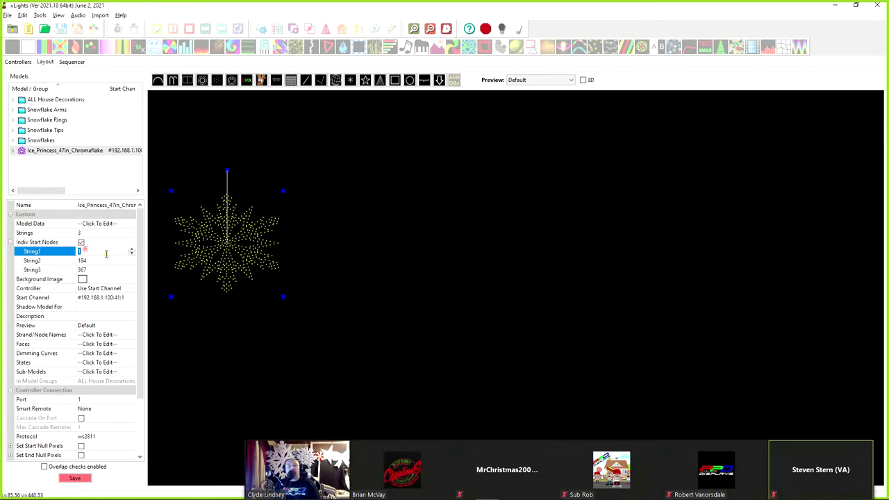
pyautogui.click(90, 259)
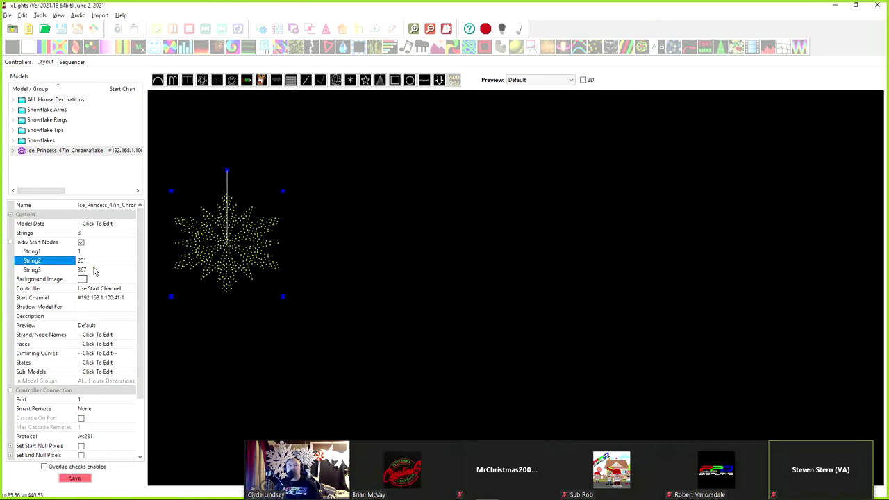
pyautogui.click(86, 276)
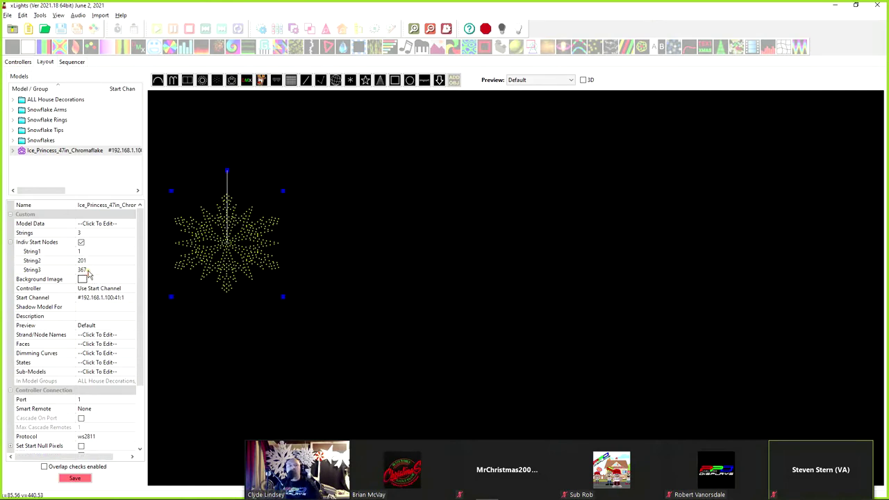
pyautogui.click(87, 271)
pyautogui.write('401')
pyautogui.press('Return')
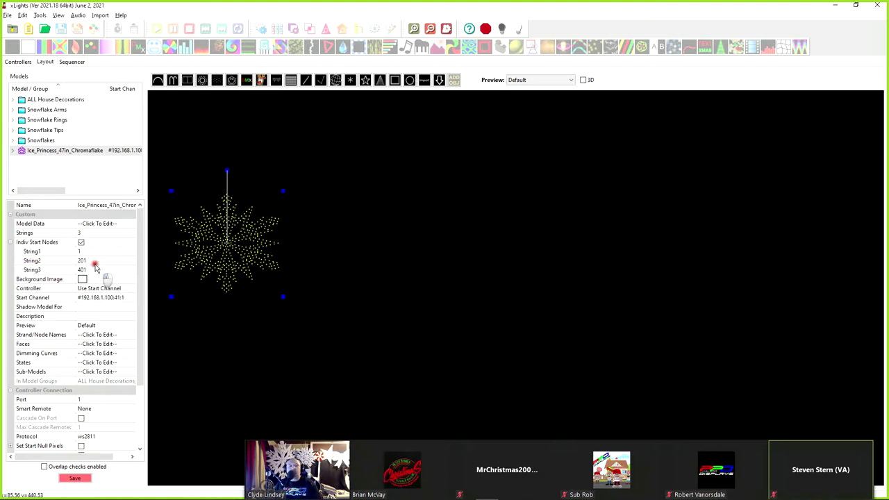
pyautogui.click(74, 478)
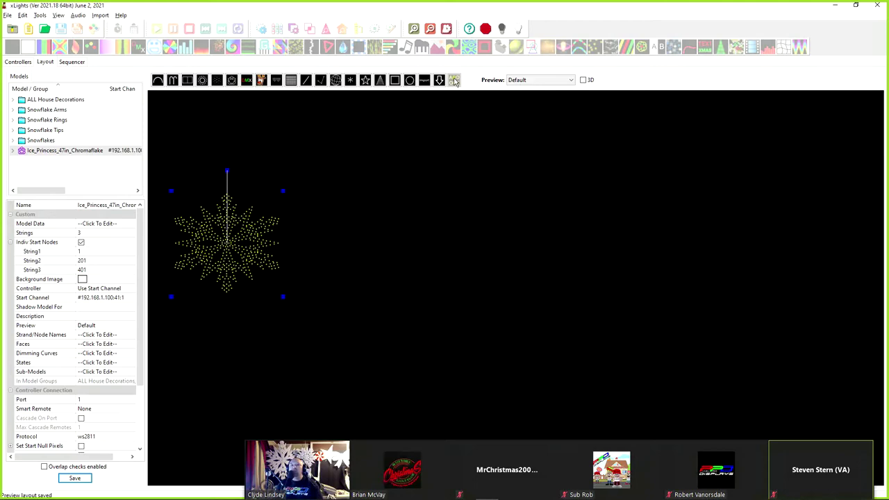
# Step: Insert the Boscoyo Ice Princess 23in Chromaflake and add it to the existing snowflake groups
pyautogui.click(325, 257)
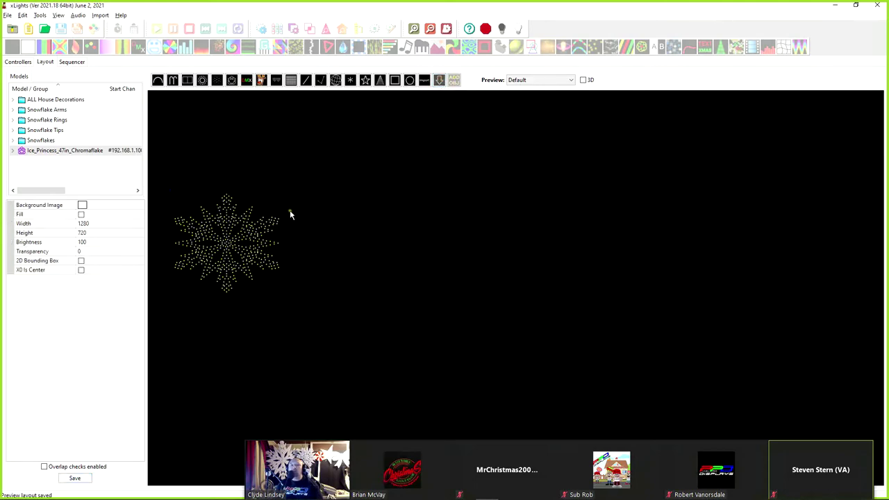
pyautogui.moveTo(298, 199); pyautogui.dragTo(375, 271)
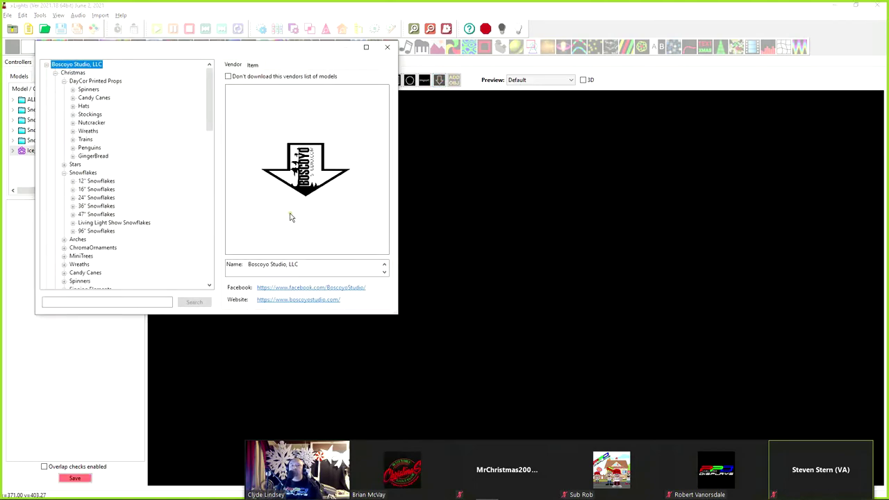
pyautogui.click(73, 197)
pyautogui.click(109, 265)
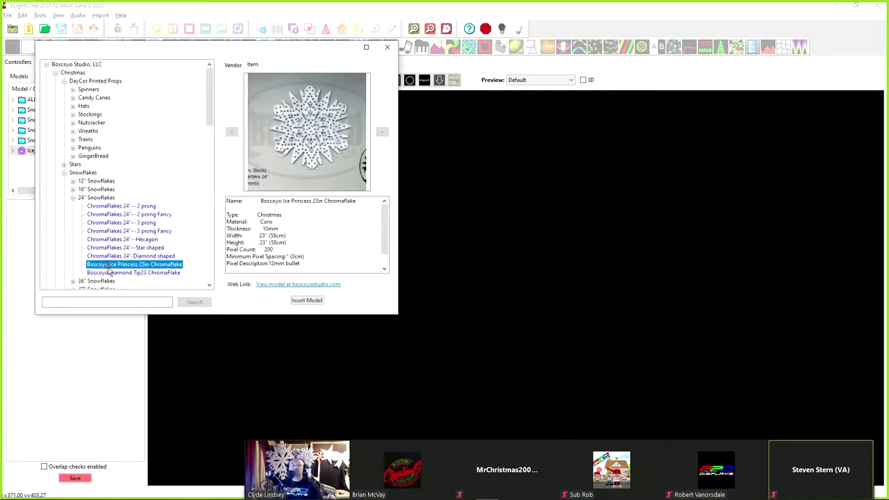
pyautogui.click(310, 300)
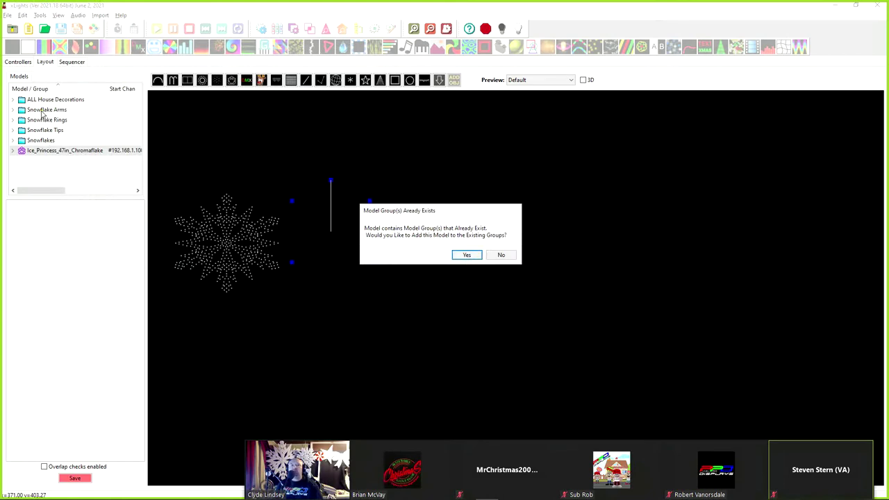
pyautogui.click(465, 255)
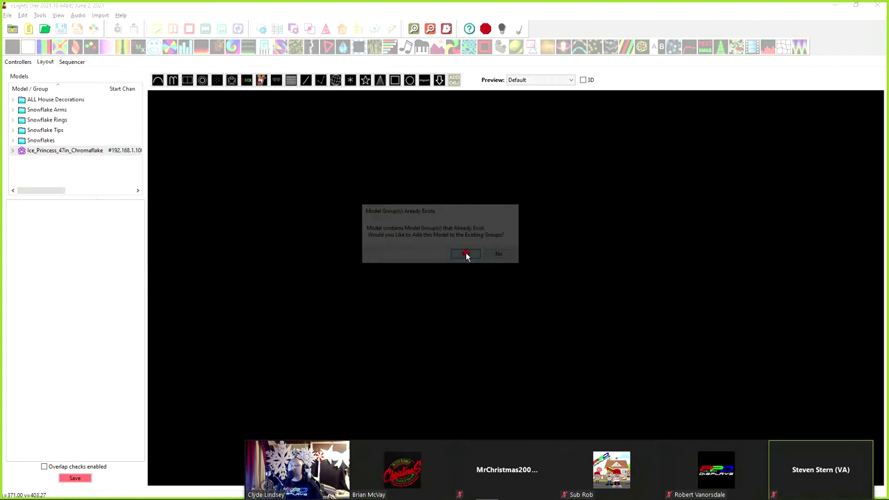
pyautogui.click(548, 262)
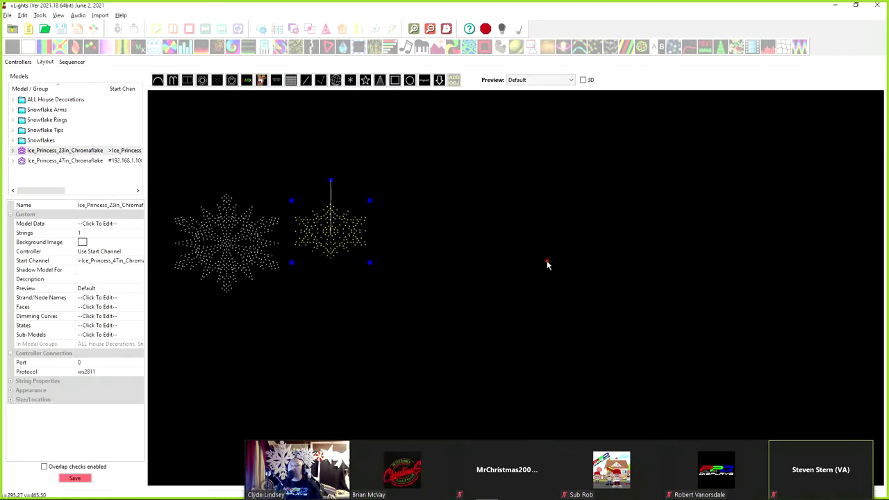
# Step: Review the Snowflake Arms, Rings, Tips, Snowflakes and ALL House Decorations groups, then select the 23in snowflake
pyautogui.click(38, 110)
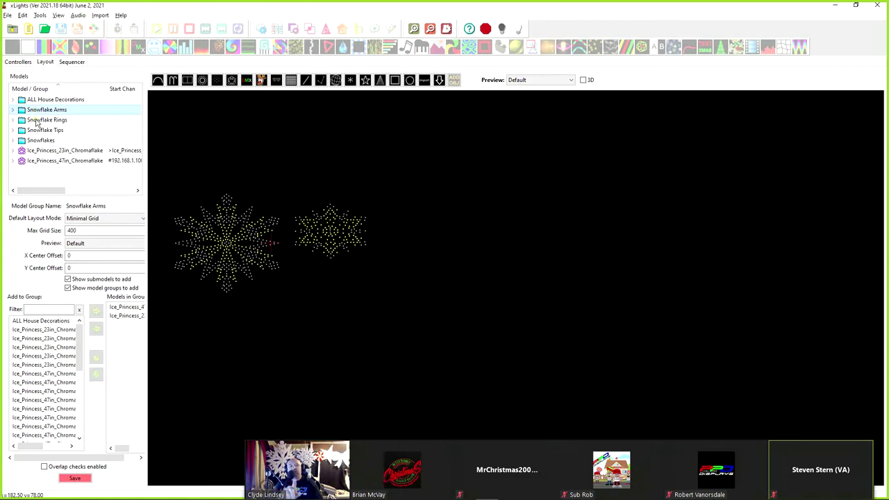
pyautogui.click(38, 122)
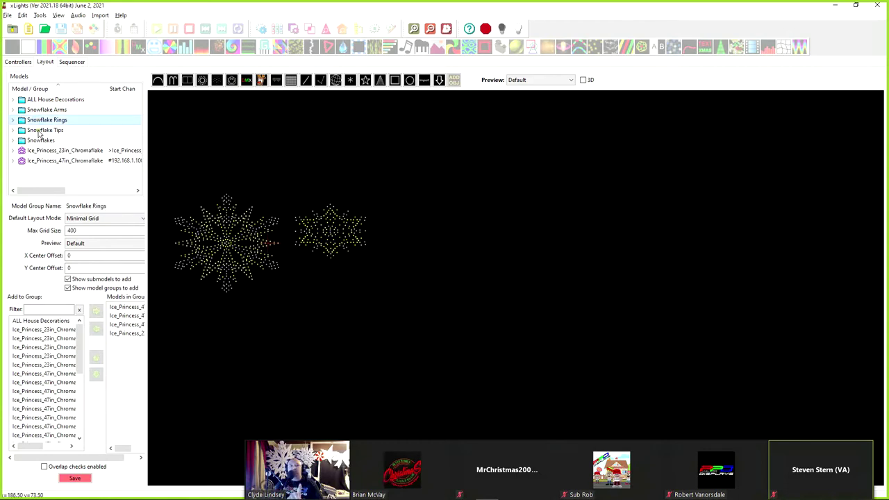
pyautogui.click(39, 110)
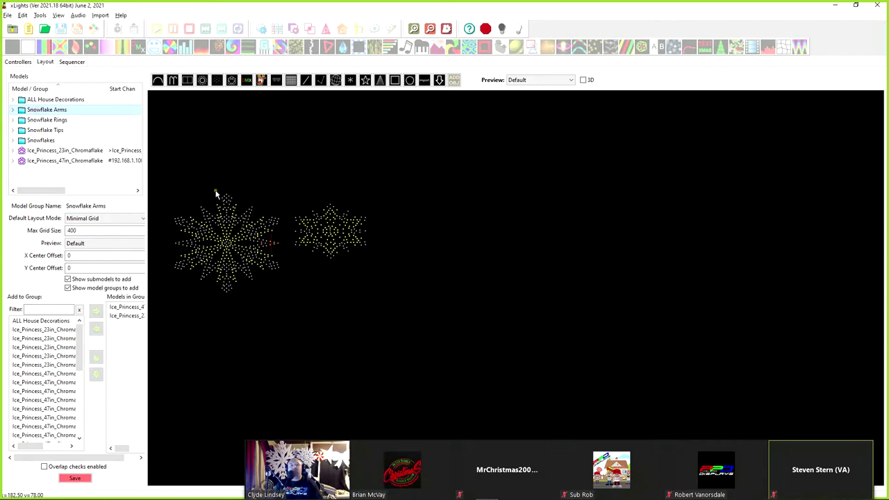
pyautogui.click(47, 122)
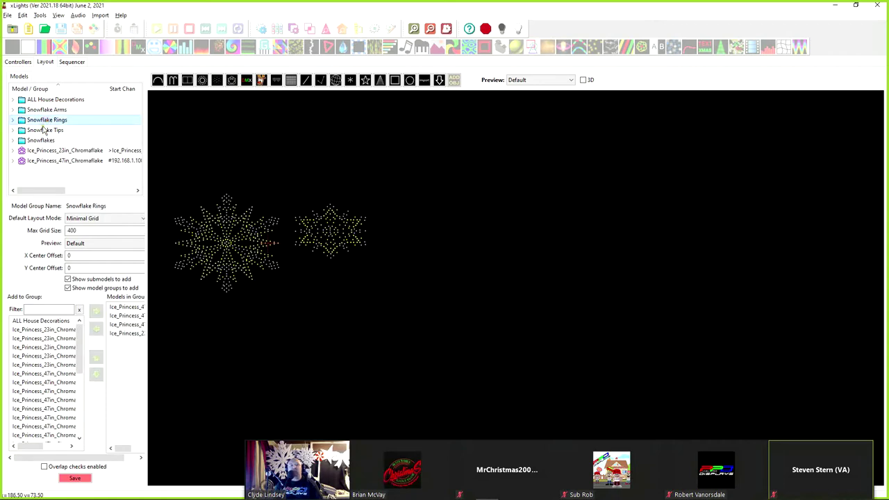
pyautogui.click(42, 130)
pyautogui.click(41, 140)
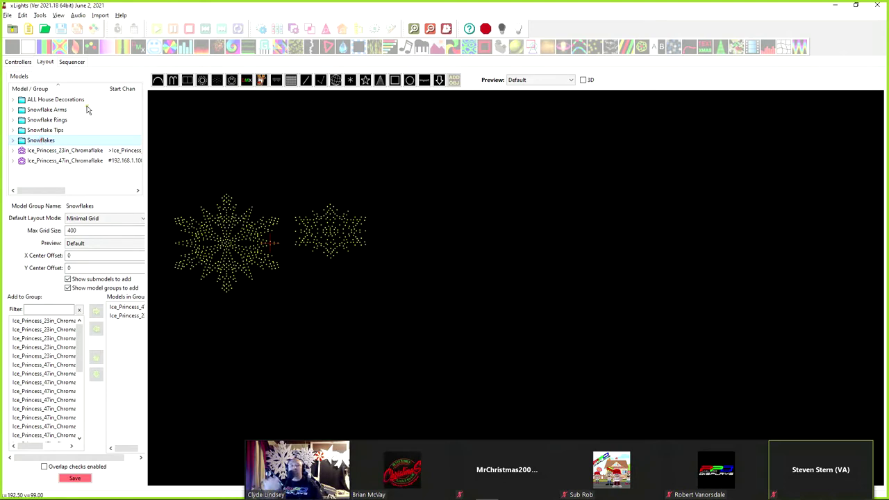
pyautogui.click(56, 100)
pyautogui.click(56, 110)
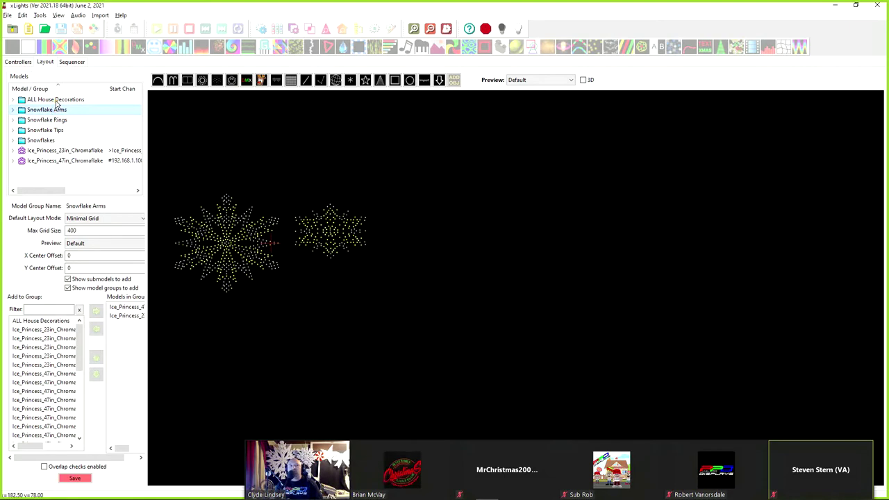
pyautogui.click(57, 102)
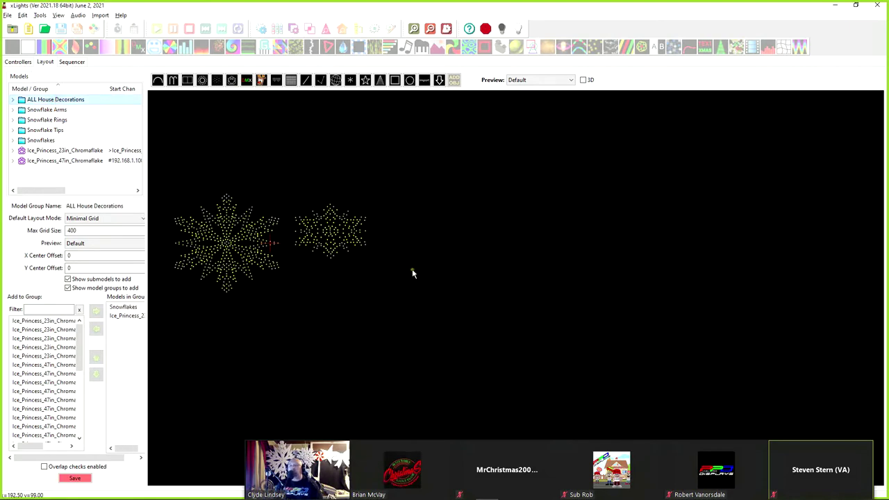
pyautogui.click(336, 319)
pyautogui.click(332, 203)
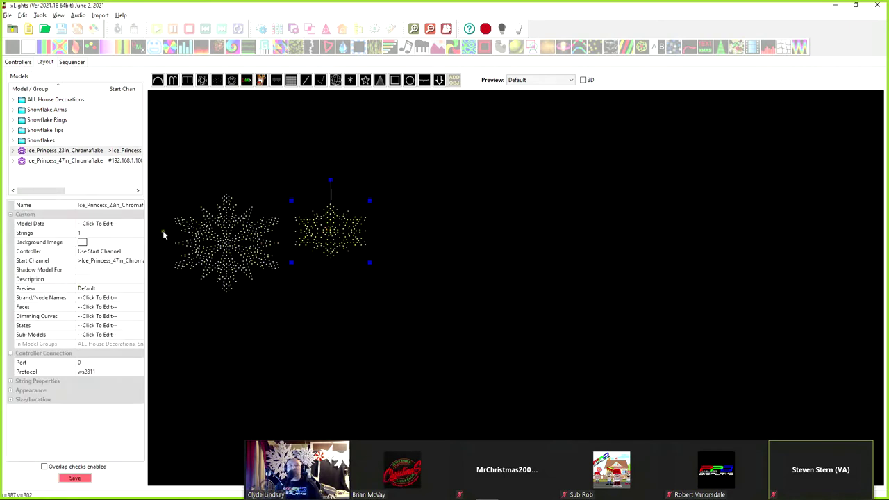
# Step: Set the 23in snowflake's port to 4 and nudge it toward the 47in snowflake
pyautogui.moveTo(328, 230); pyautogui.dragTo(325, 235)
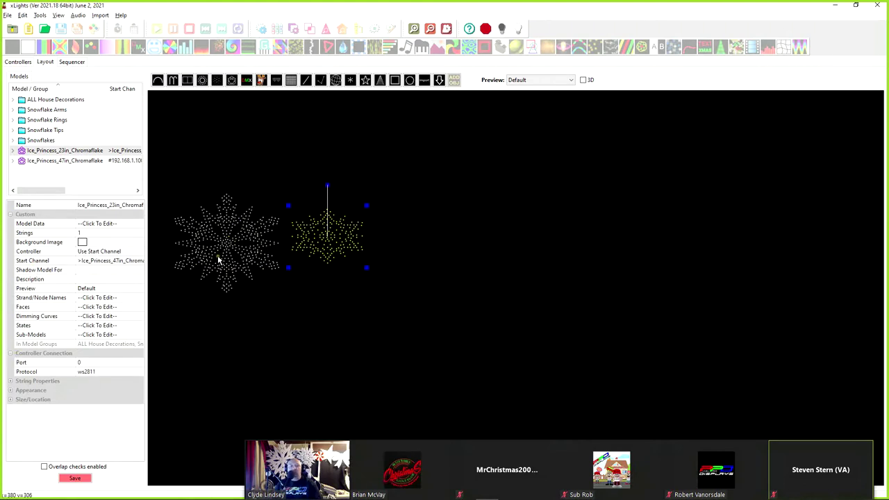
pyautogui.click(80, 362)
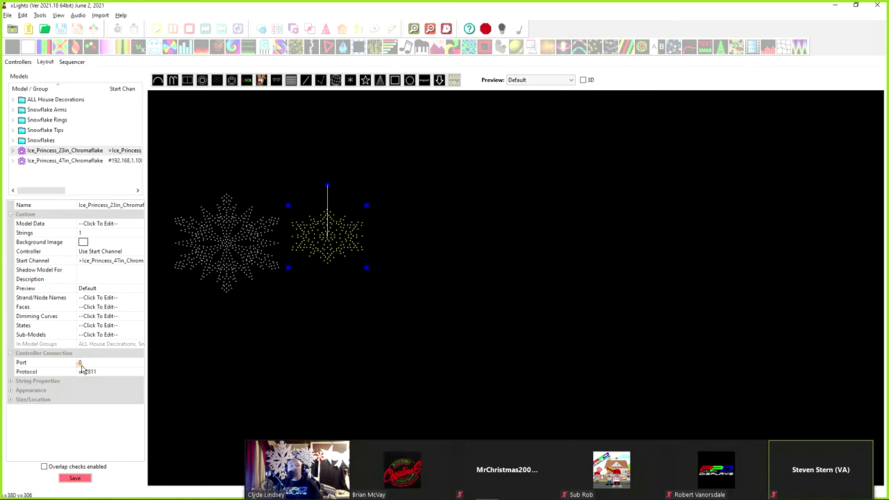
pyautogui.click(91, 362)
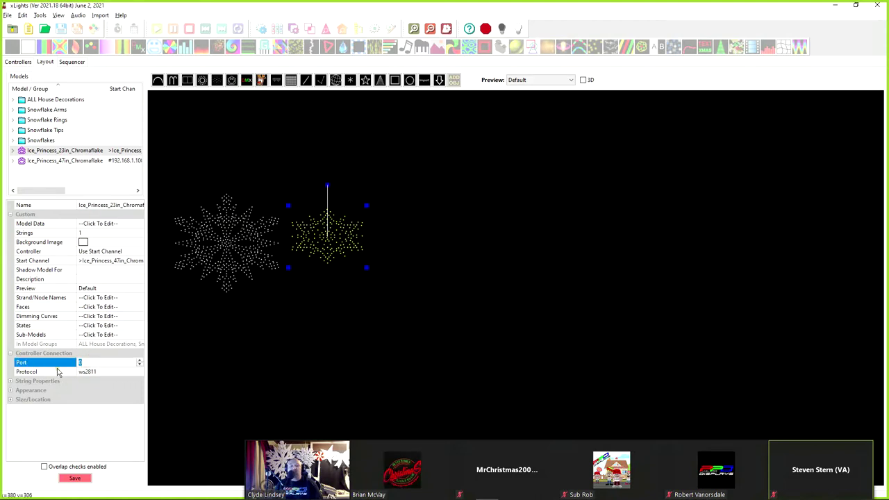
pyautogui.write('4')
pyautogui.click(95, 372)
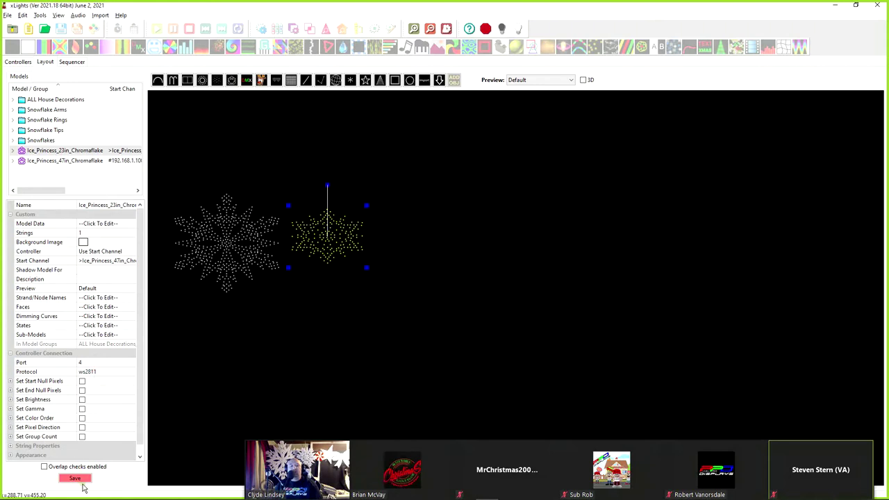
pyautogui.moveTo(336, 245); pyautogui.dragTo(330, 247)
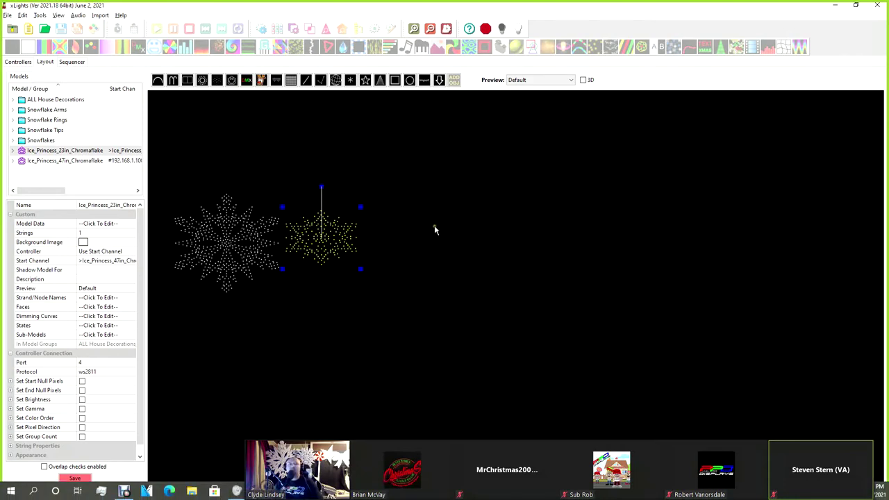
pyautogui.click(423, 165)
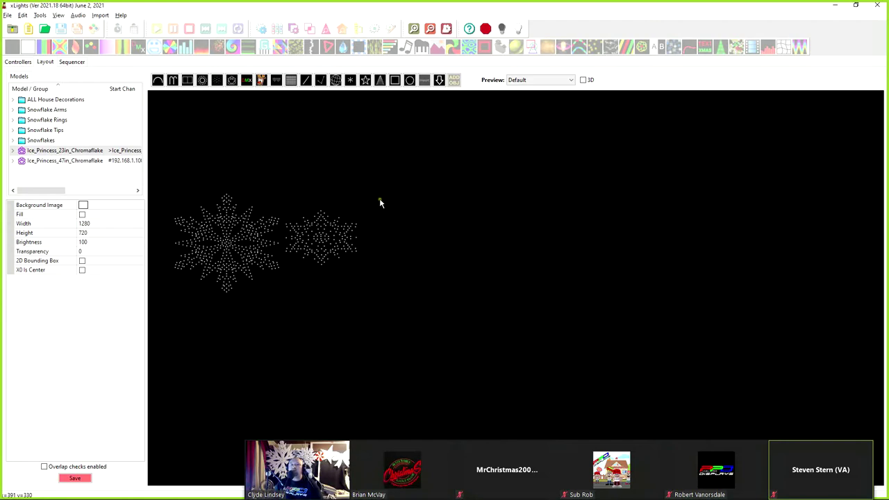
# Step: Import Spinner Lollypop.xmodel from Nutcracker\2021 Layout and accept the Pixel Pole Stars and Pixel Poles warnings
pyautogui.moveTo(366, 194); pyautogui.dragTo(434, 320)
pyautogui.scroll(5, 38, 170)
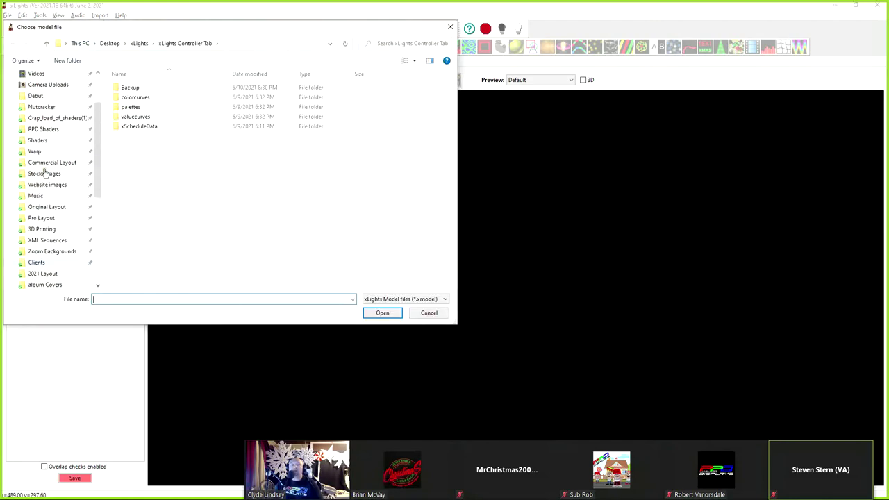
pyautogui.click(38, 169)
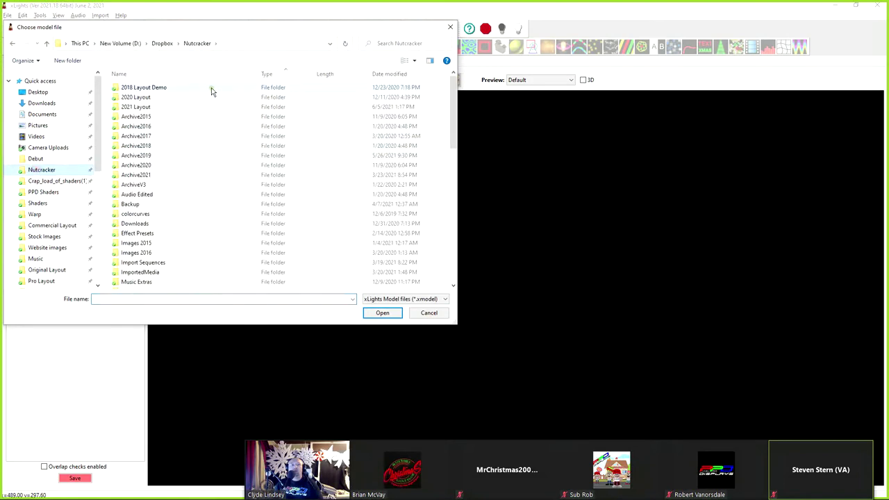
pyautogui.doubleClick(129, 106)
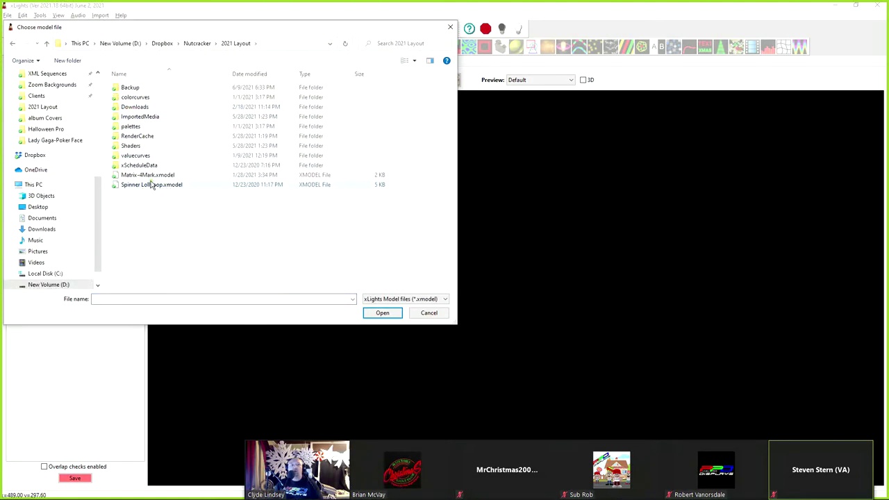
pyautogui.click(146, 187)
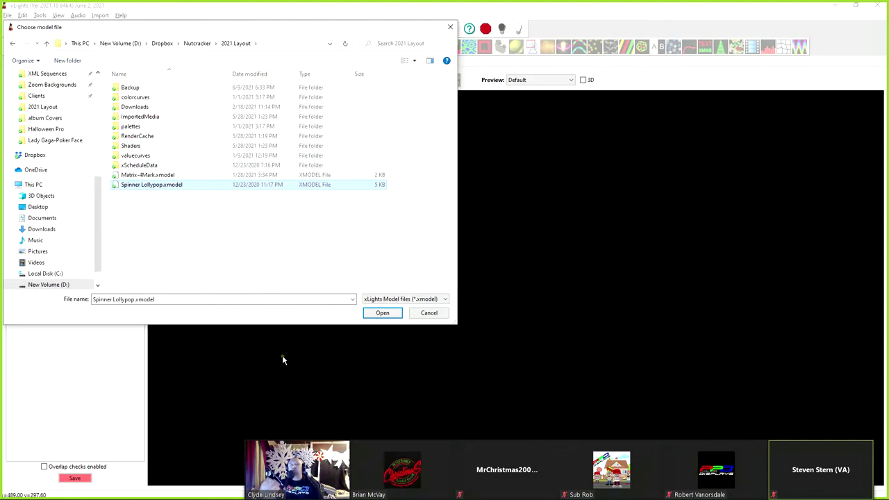
pyautogui.click(382, 312)
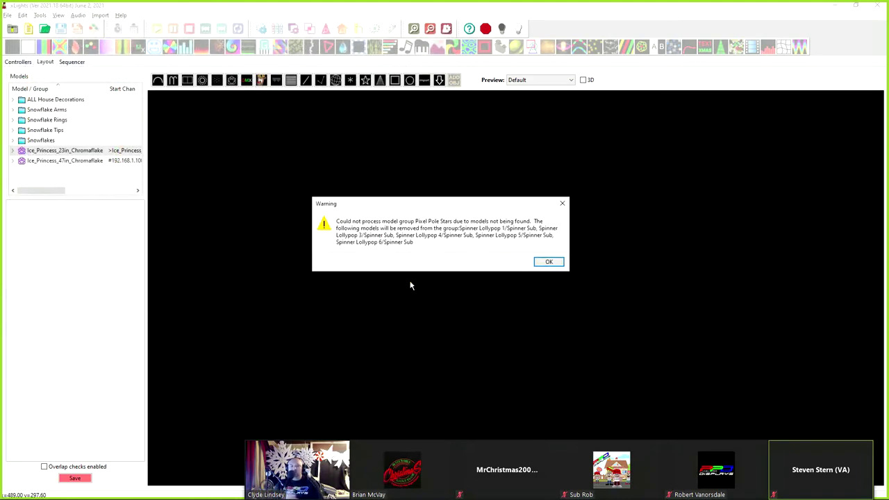
pyautogui.click(549, 265)
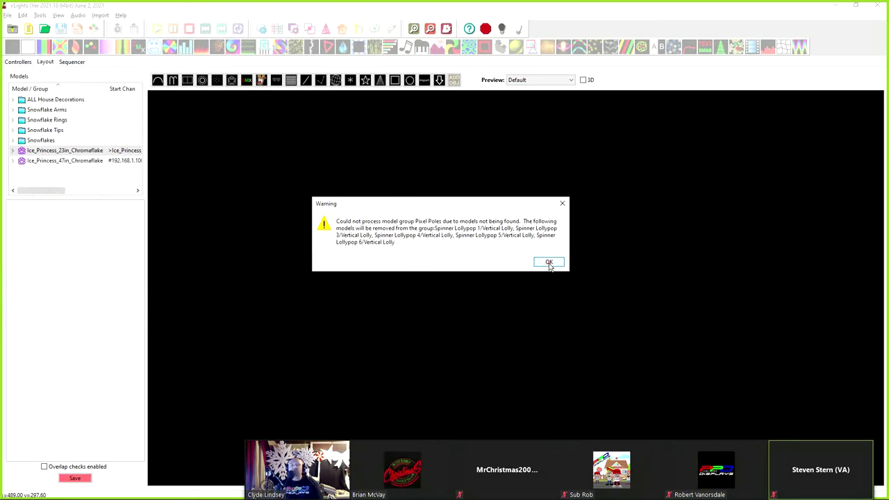
pyautogui.click(549, 264)
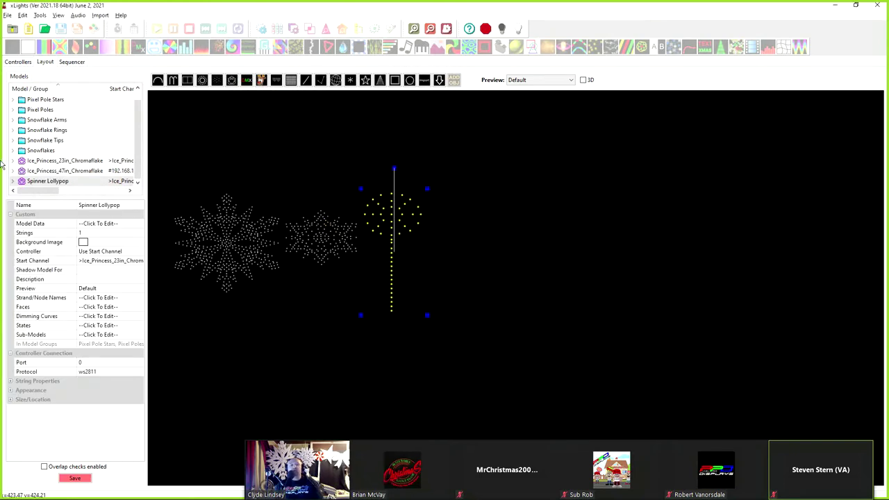
# Step: Review the Pixel Pole Stars and Pixel Poles groups, then open the Spinner Lollypop's Start Channel value
pyautogui.click(33, 100)
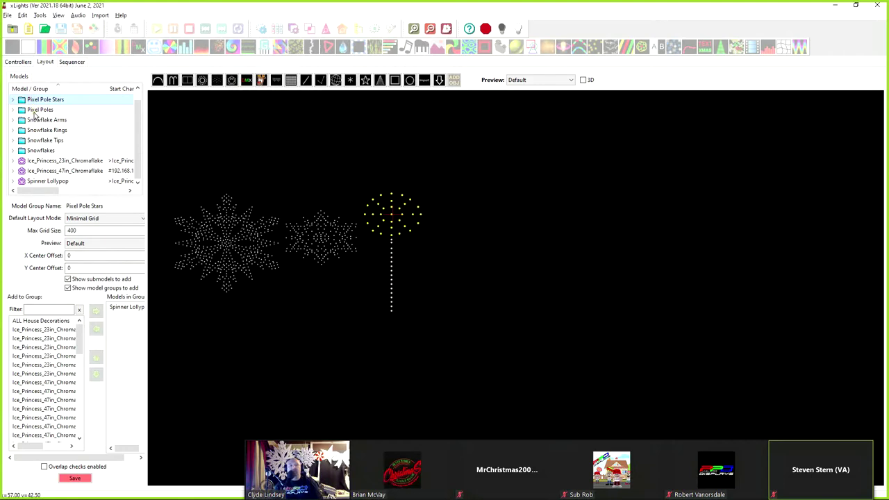
pyautogui.click(34, 110)
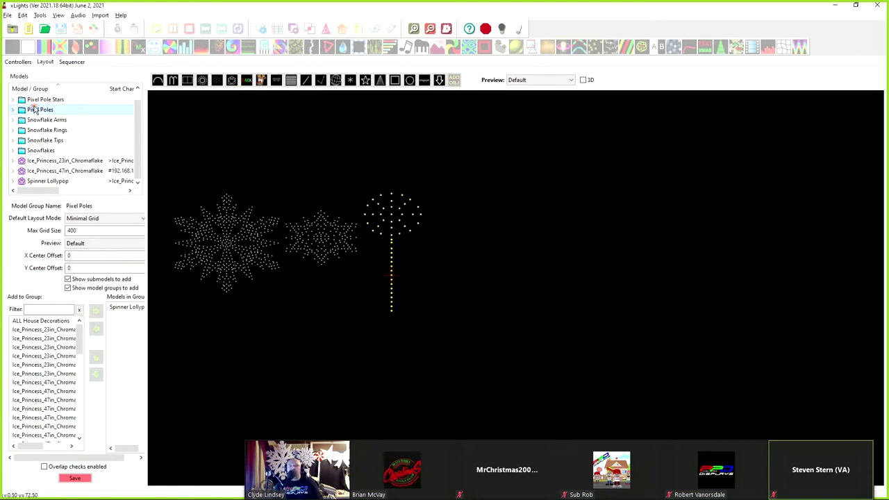
pyautogui.click(397, 258)
pyautogui.click(397, 243)
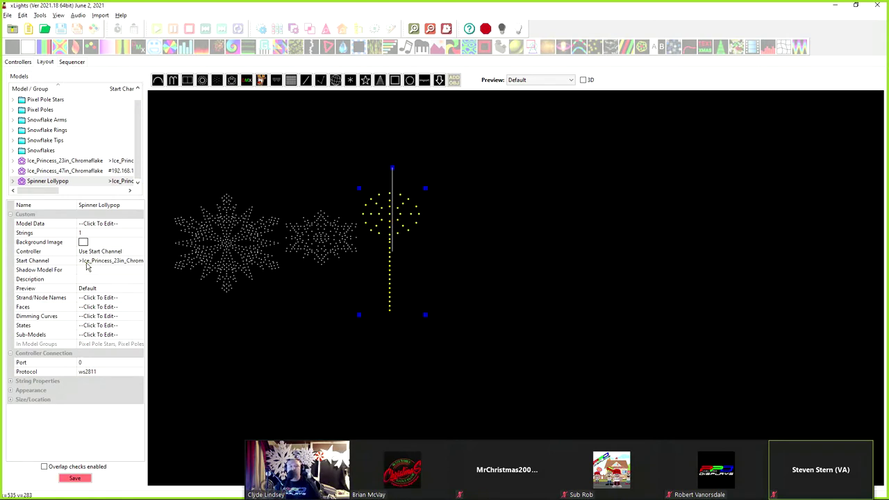
pyautogui.click(247, 230)
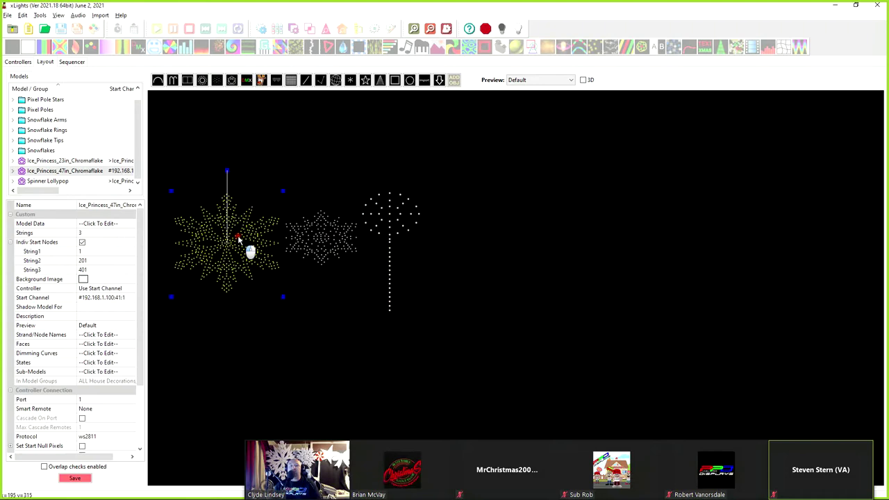
pyautogui.click(423, 215)
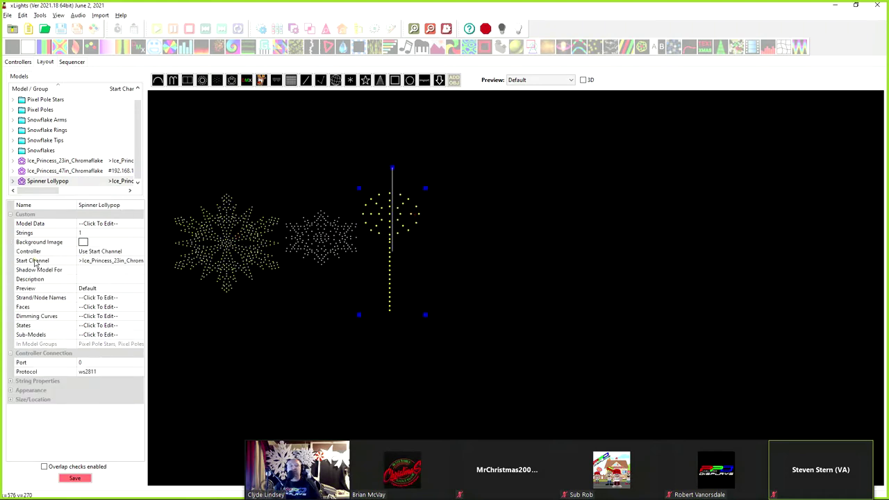
pyautogui.click(88, 264)
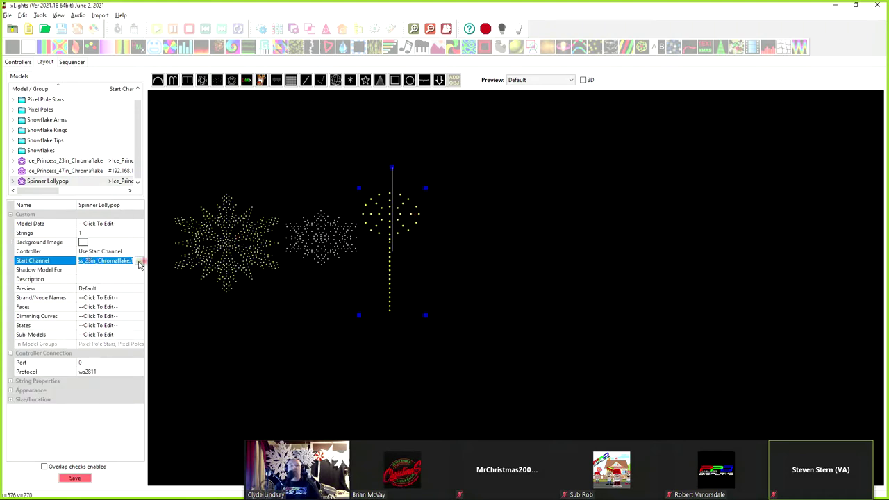
# Step: Set the Spinner Lollypop's start channel to #192.168.1.50:30:1 using universe 30 on 192.168.1.50
pyautogui.click(139, 261)
pyautogui.click(60, 108)
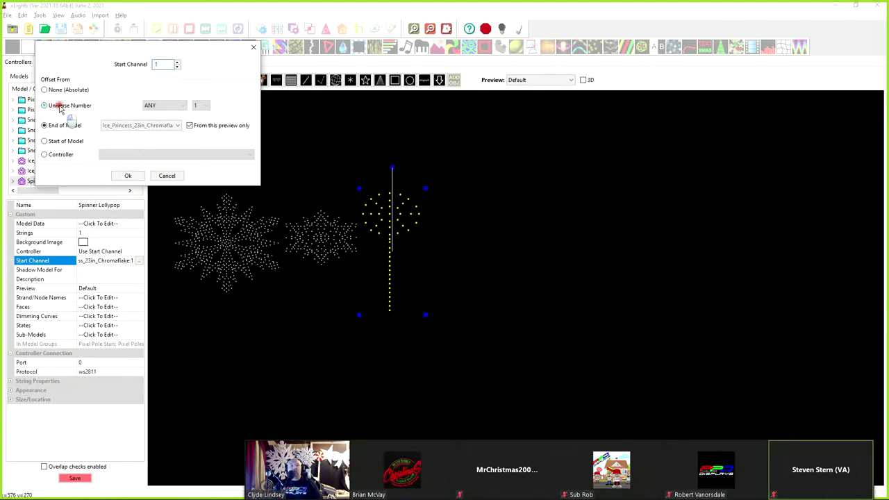
pyautogui.click(159, 106)
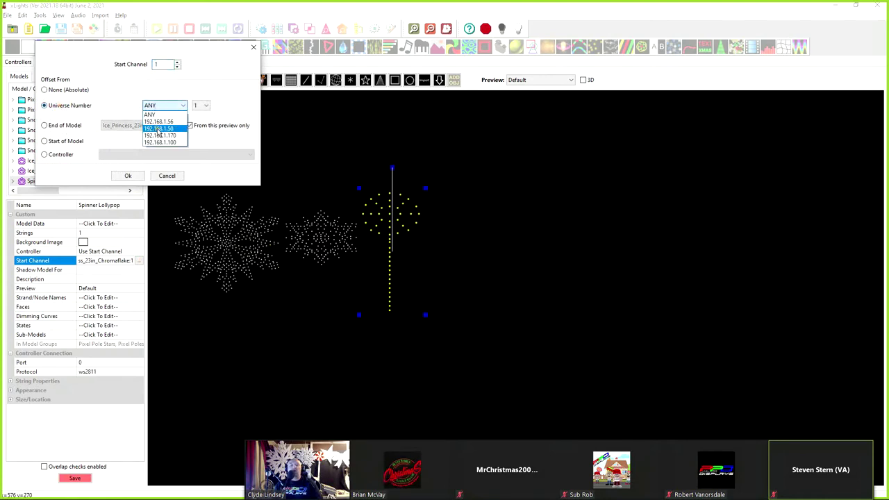
pyautogui.click(159, 129)
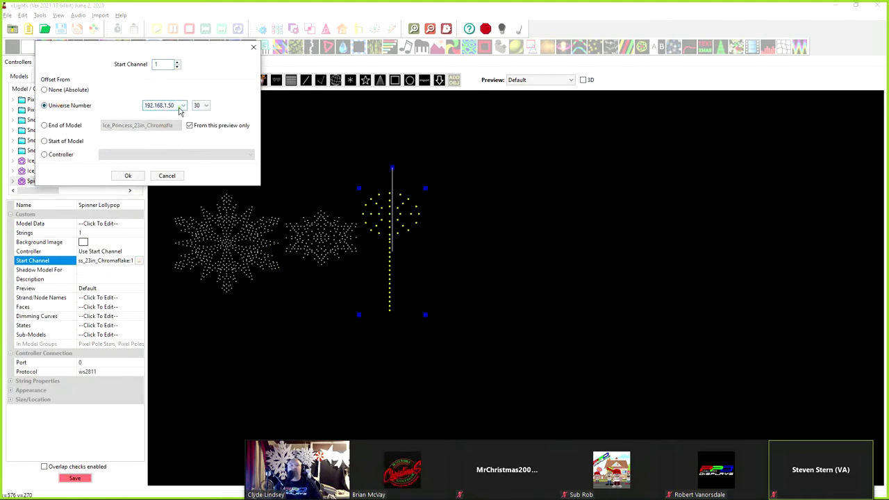
pyautogui.click(200, 105)
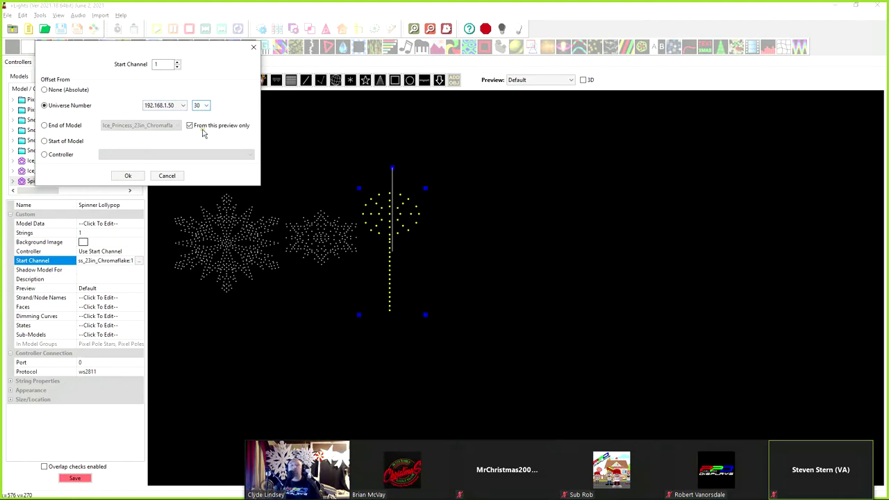
pyautogui.click(127, 176)
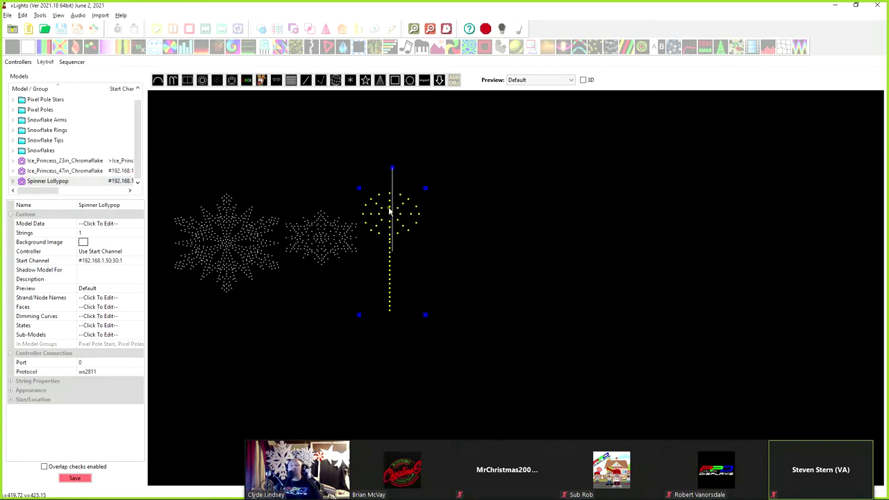
# Step: Try port 1 for the Spinner Lollypop, then leave it on port 0
pyautogui.click(85, 362)
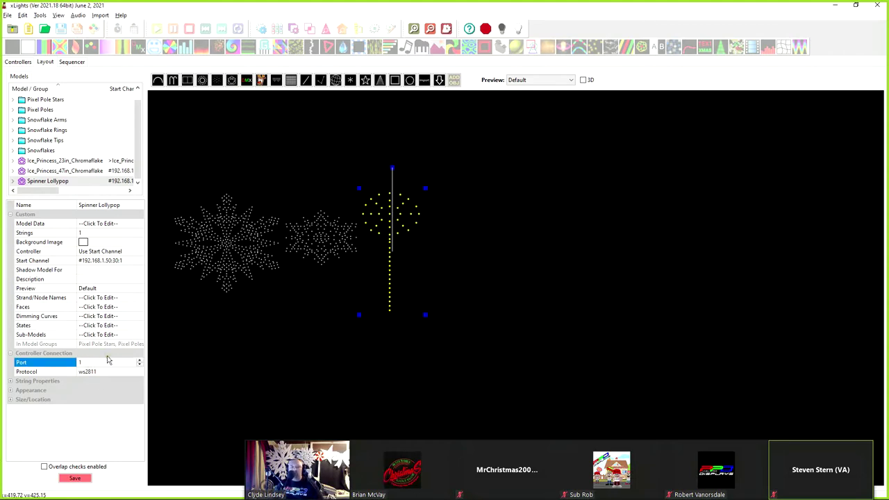
pyautogui.write('1')
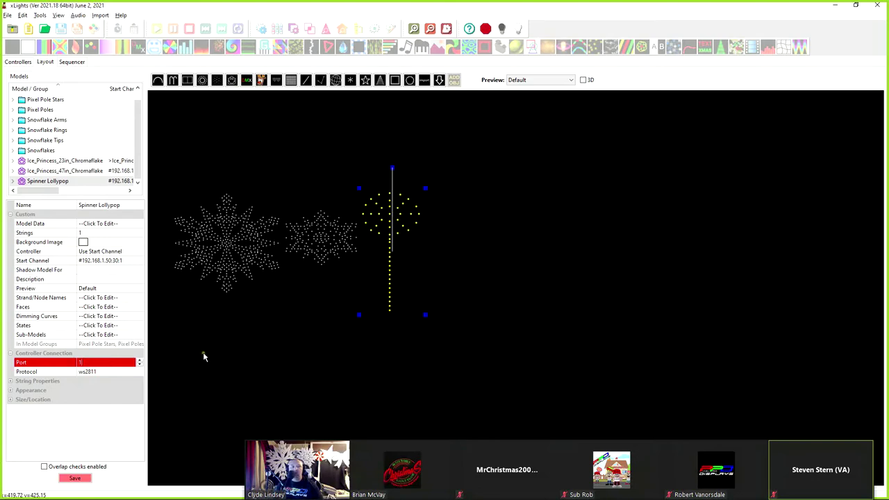
pyautogui.click(104, 366)
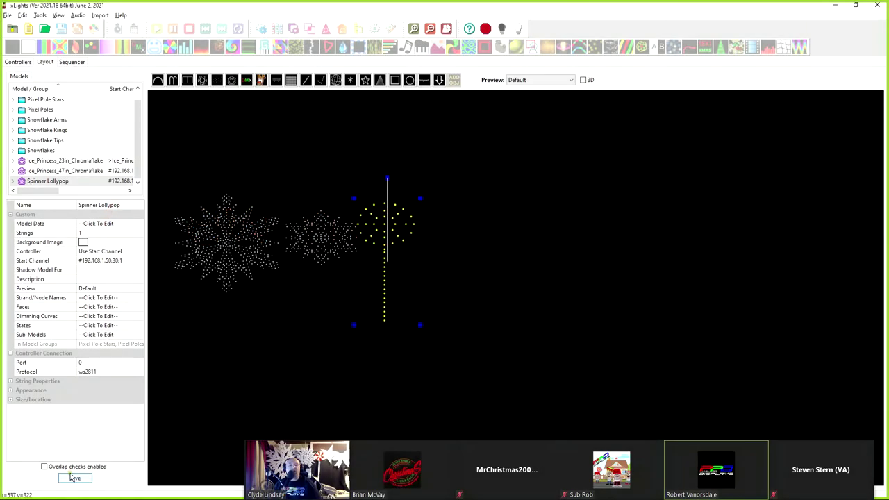
# Step: Draw a 5-point, 50-node Star model on the canvas right of the lollipop
pyautogui.click(365, 82)
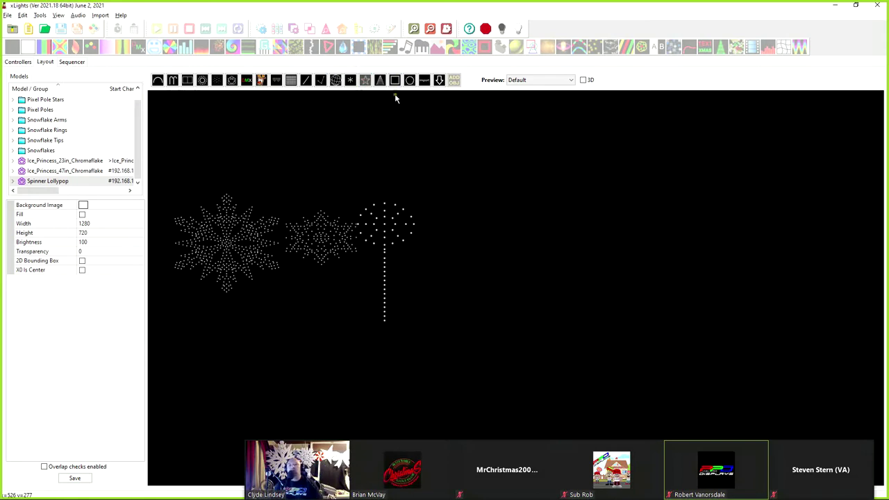
pyautogui.moveTo(423, 198); pyautogui.dragTo(512, 269)
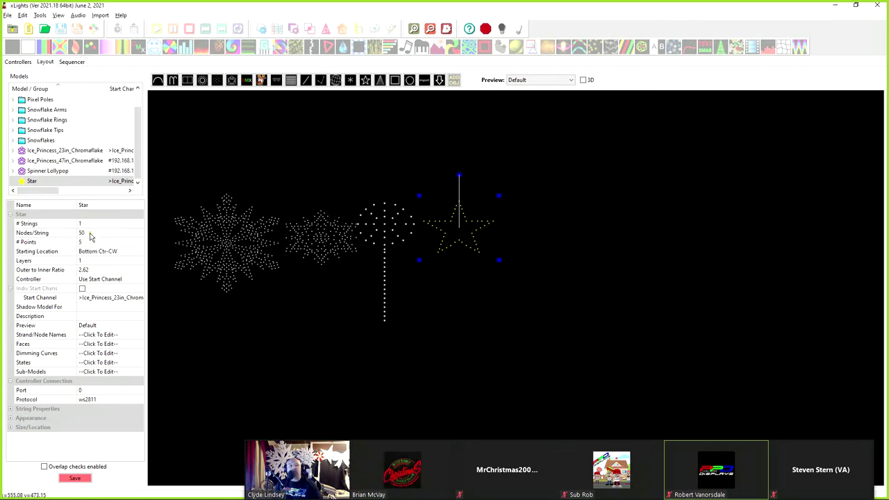
# Step: Give the star 90 nodes per string split into three layers
pyautogui.click(90, 234)
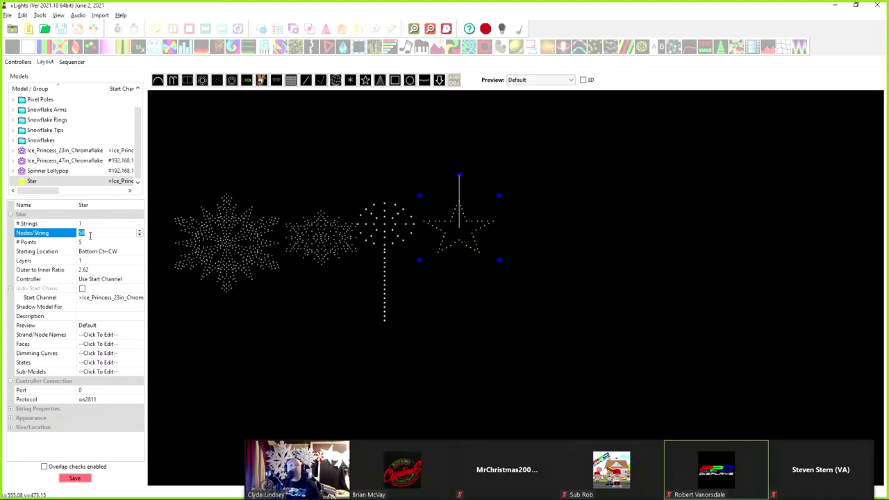
pyautogui.write('90')
pyautogui.press('Return')
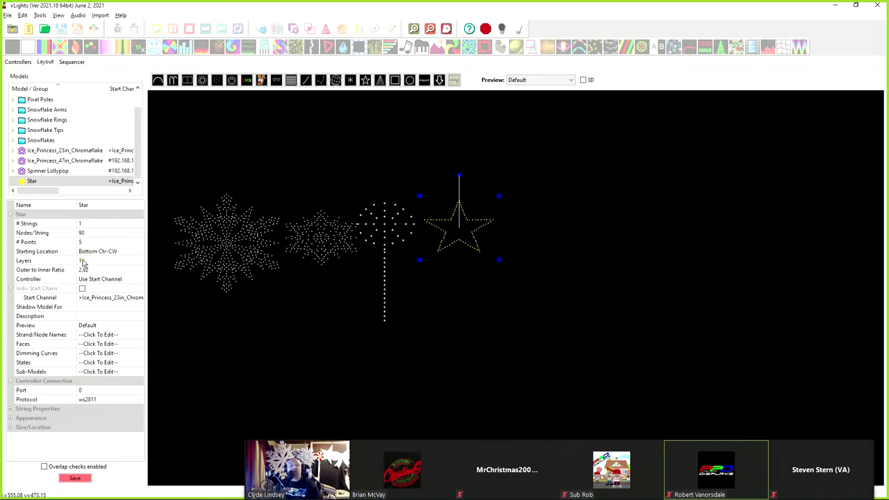
pyautogui.click(83, 262)
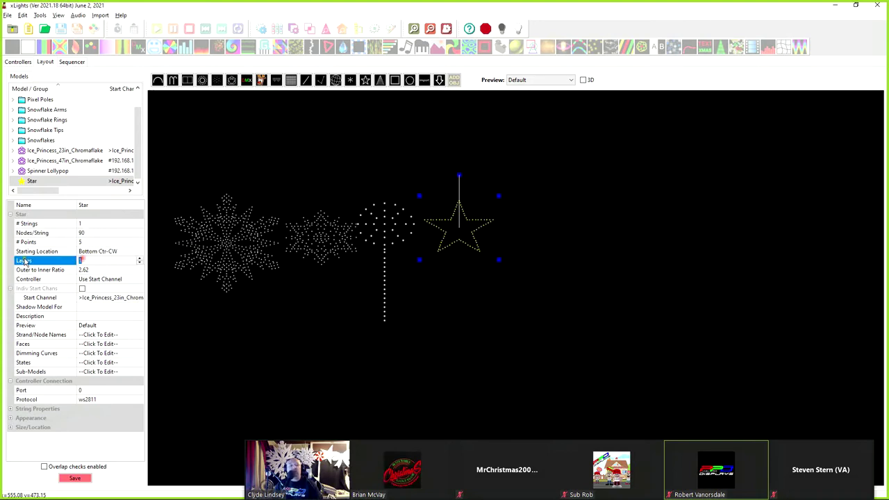
pyautogui.press('Return')
# Step: Set the star's layer sizes to 20 Inside, 30 for Layer 2 and 40 Outside
pyautogui.click(84, 270)
pyautogui.write('20')
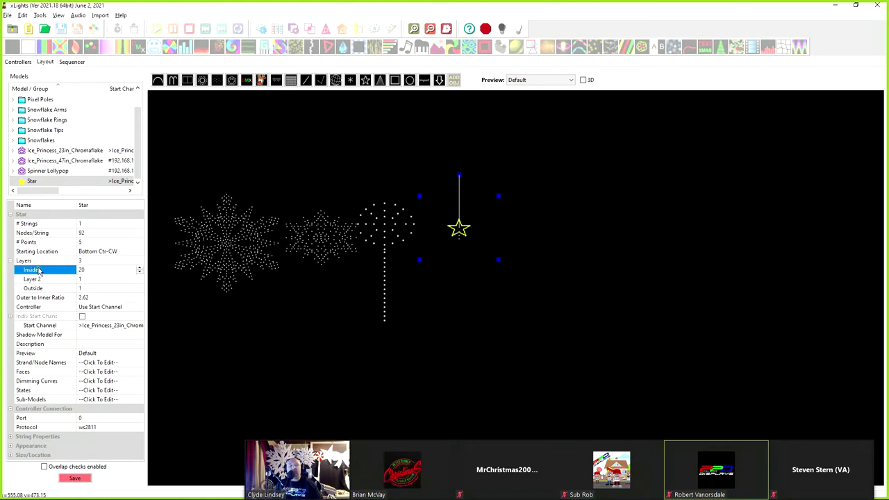
pyautogui.press('Return')
pyautogui.click(81, 278)
pyautogui.write('30')
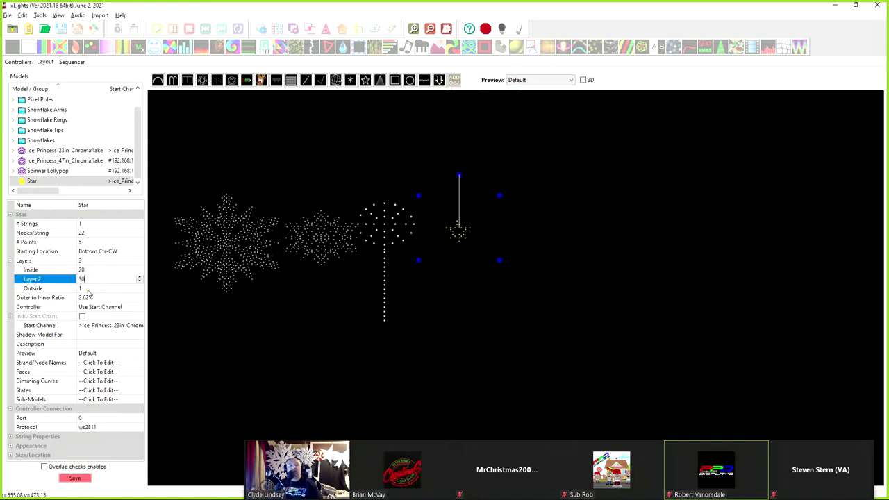
pyautogui.press('Return')
pyautogui.click(83, 288)
pyautogui.write('40')
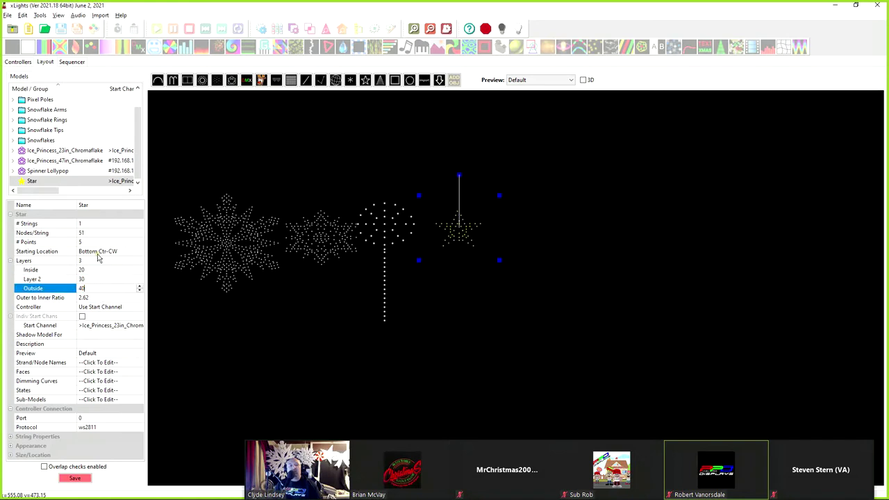
pyautogui.press('Return')
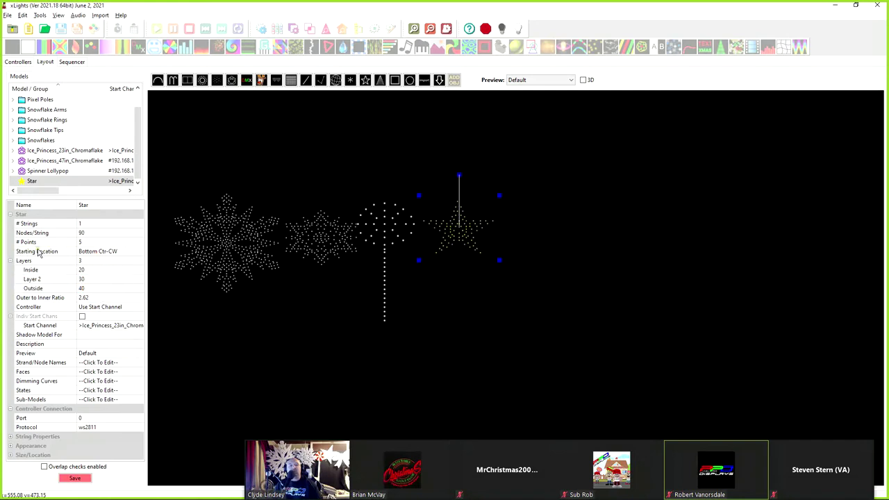
# Step: Set the star's starting location to Top Ctr-CW Inside and save the layout
pyautogui.click(101, 254)
pyautogui.click(139, 251)
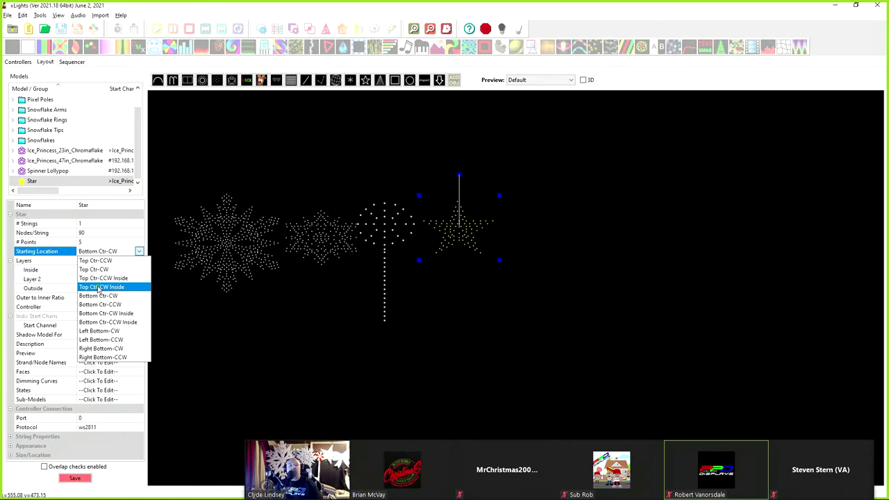
pyautogui.click(103, 288)
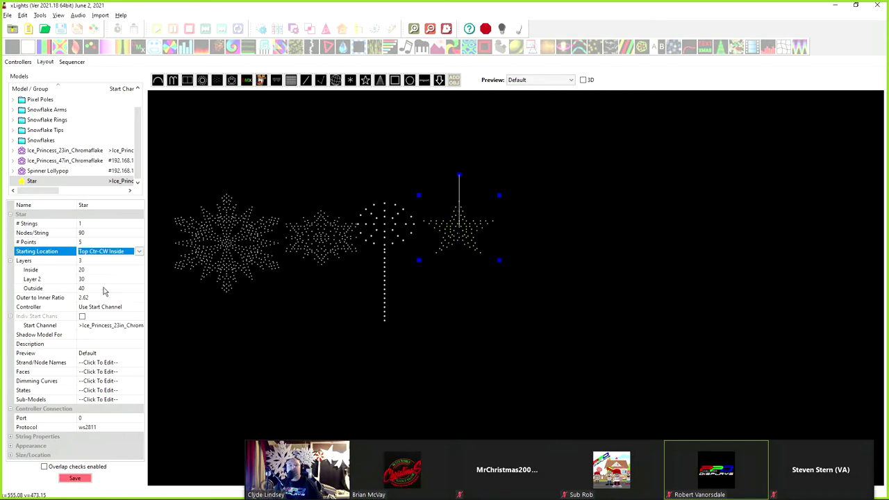
pyautogui.click(100, 289)
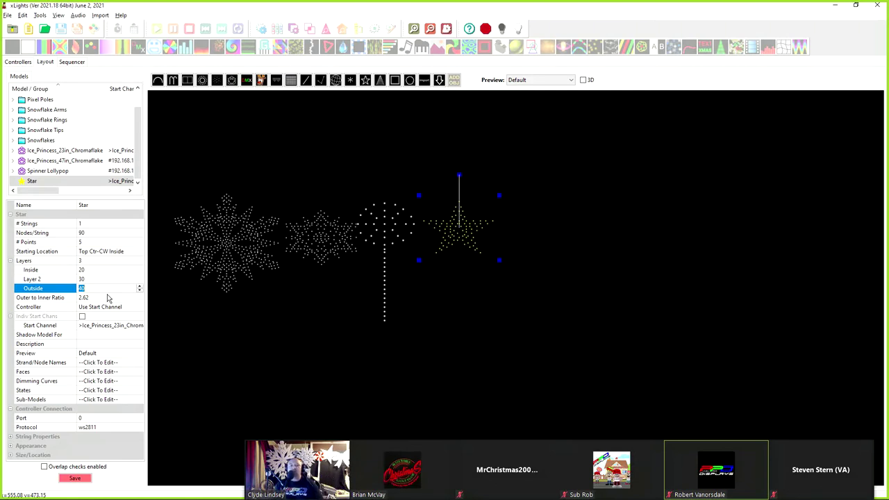
pyautogui.click(75, 478)
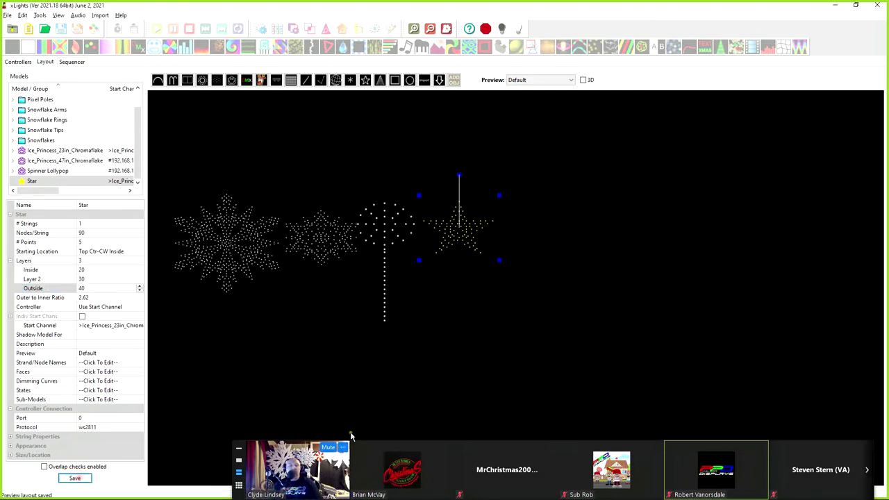
# Step: Nudge the star up-left, then choose xlights_rgbeffects from Nutcracker > 2021 Layout for importing models
pyautogui.moveTo(458, 240); pyautogui.dragTo(452, 236)
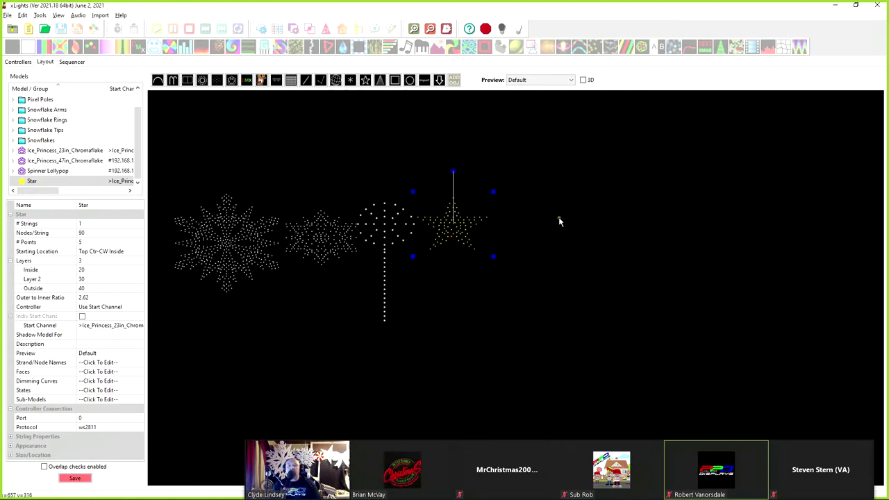
pyautogui.rightClick(536, 238)
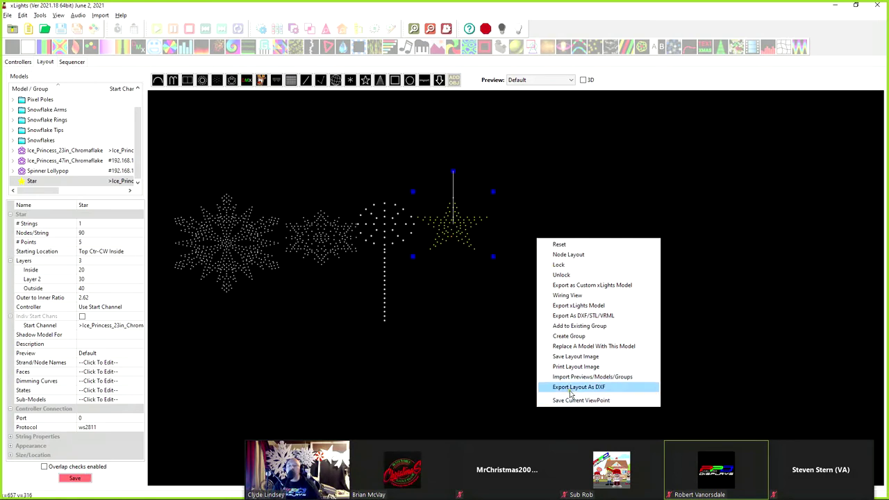
pyautogui.click(620, 379)
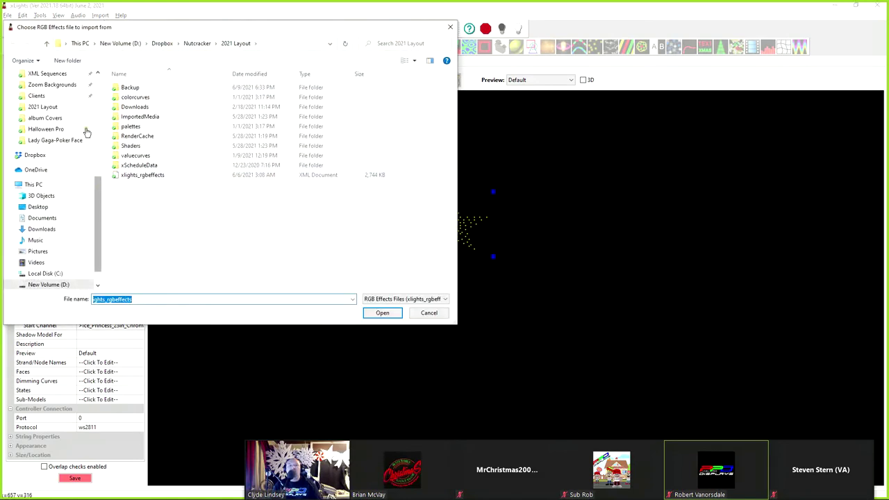
pyautogui.scroll(10, 60, 130)
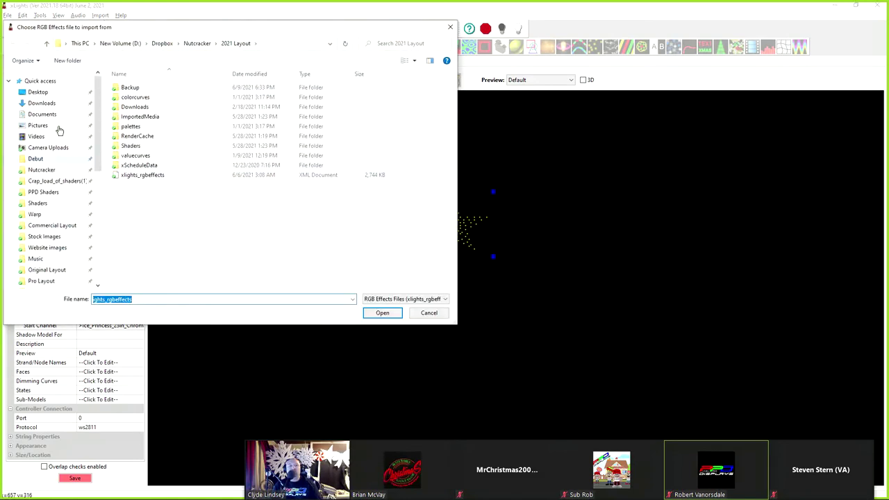
pyautogui.click(40, 169)
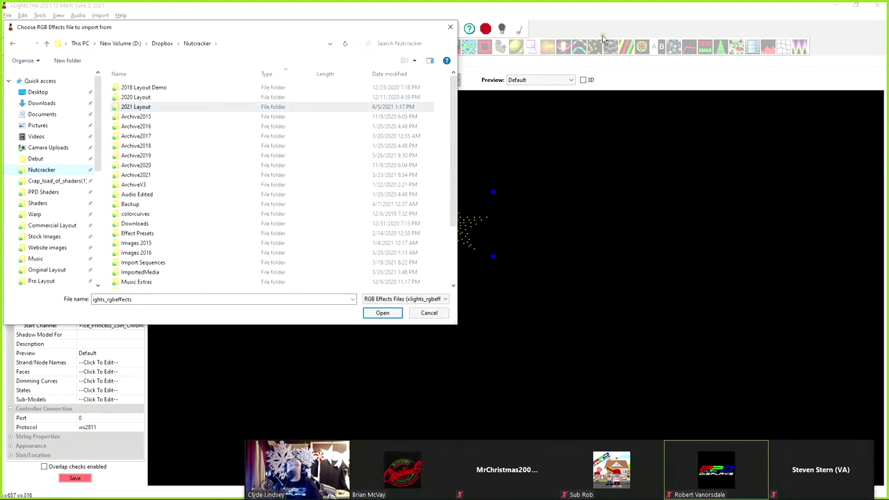
pyautogui.doubleClick(138, 107)
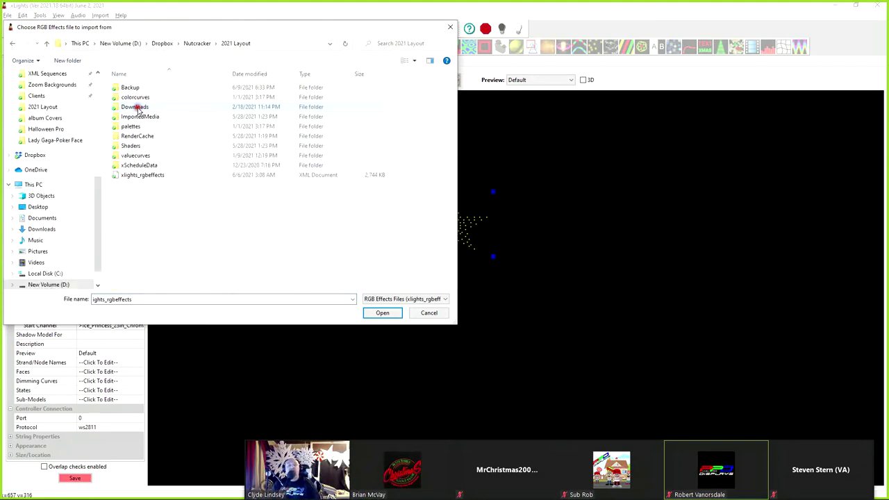
pyautogui.click(149, 177)
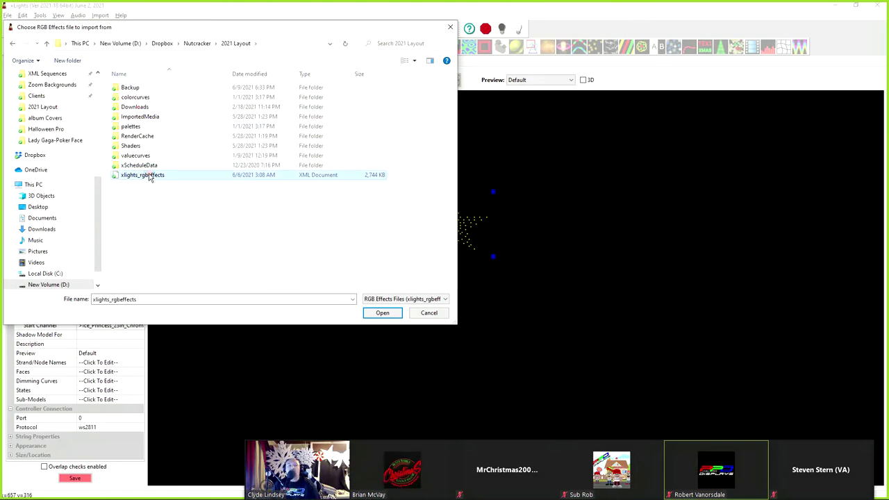
# Step: Load xlights_rgbeffects and import only the Bow-2 model from its list
pyautogui.doubleClick(149, 177)
pyautogui.scroll(-5, 107, 167)
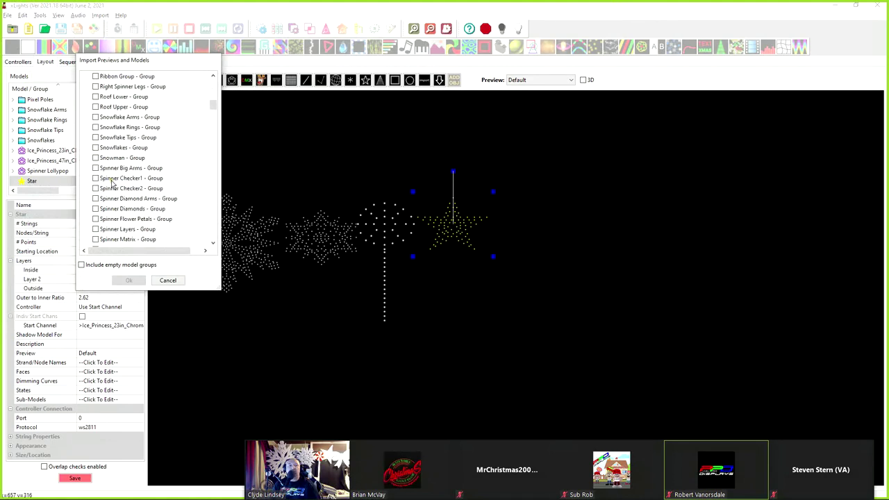
pyautogui.scroll(-15, 111, 183)
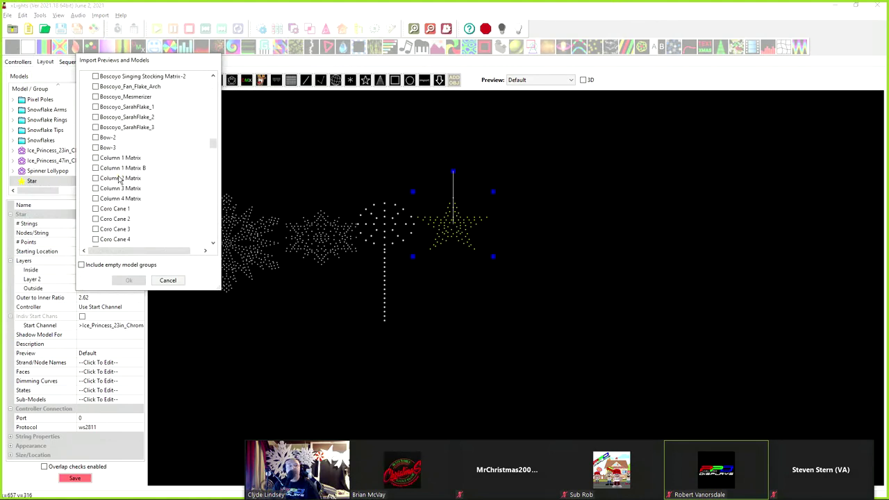
pyautogui.scroll(2, 119, 179)
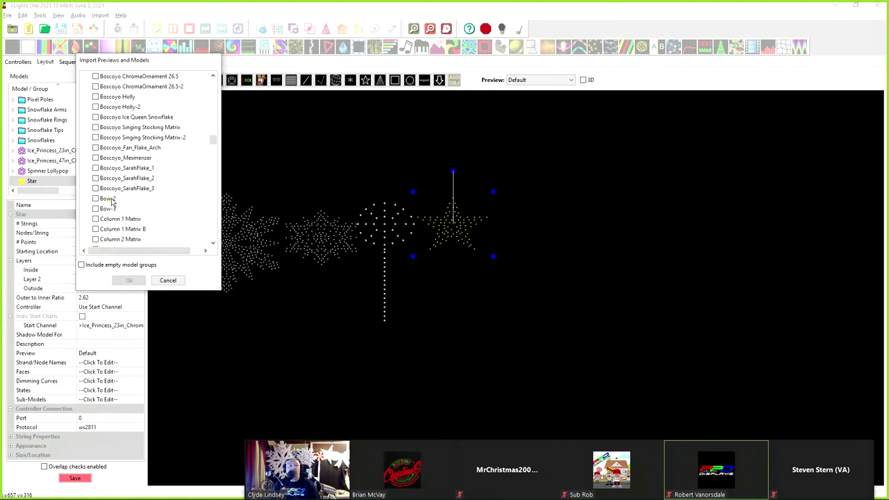
pyautogui.click(96, 199)
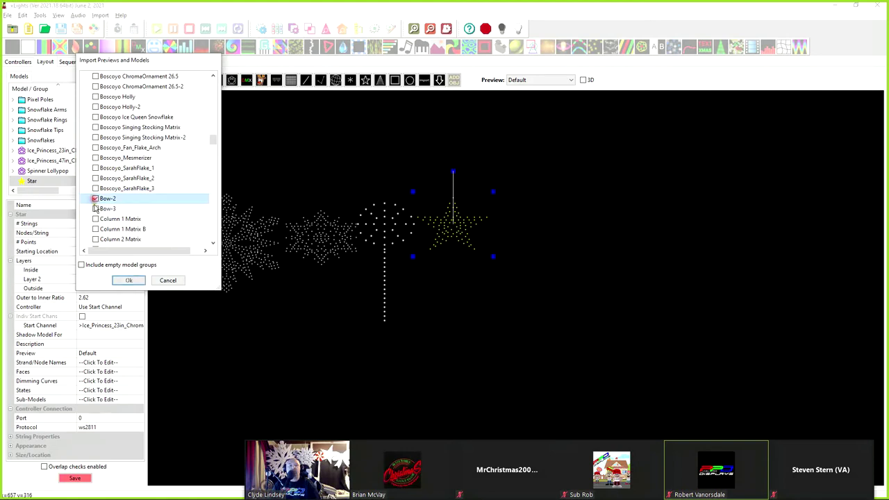
pyautogui.click(129, 280)
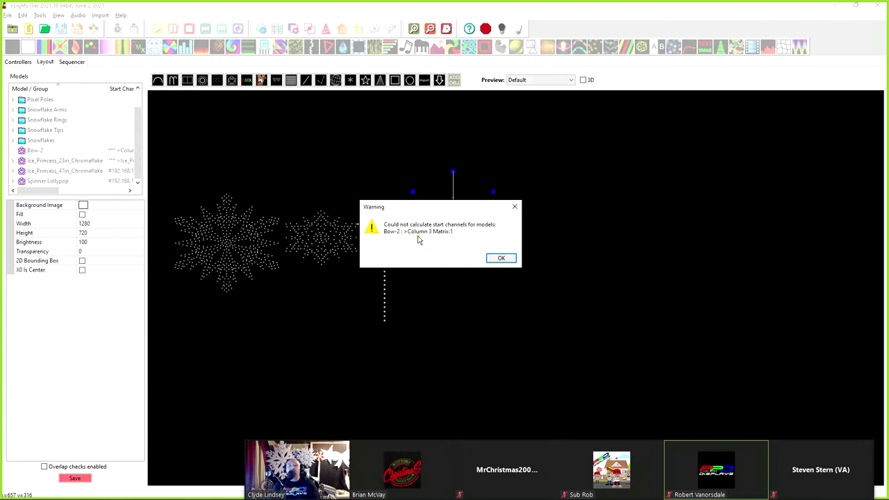
# Step: Dismiss the start channel warning and move Bow-2 up beside the star, in line with it
pyautogui.click(493, 258)
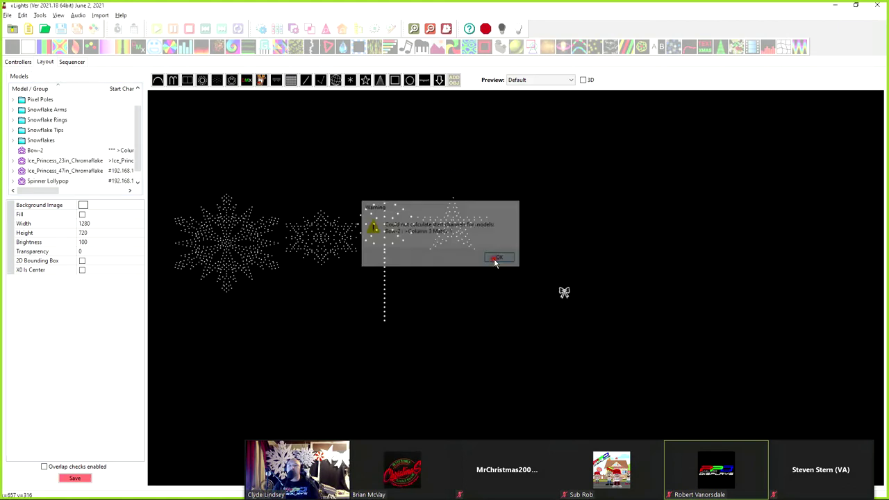
pyautogui.moveTo(565, 293); pyautogui.dragTo(564, 266)
pyautogui.moveTo(523, 230); pyautogui.dragTo(523, 222)
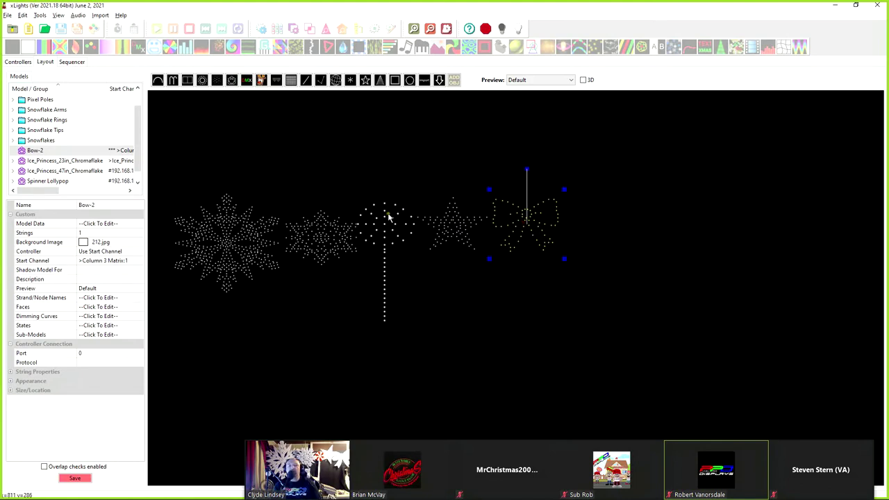
# Step: Select the Star model and open its Start Channel value
pyautogui.click(461, 228)
pyautogui.click(516, 235)
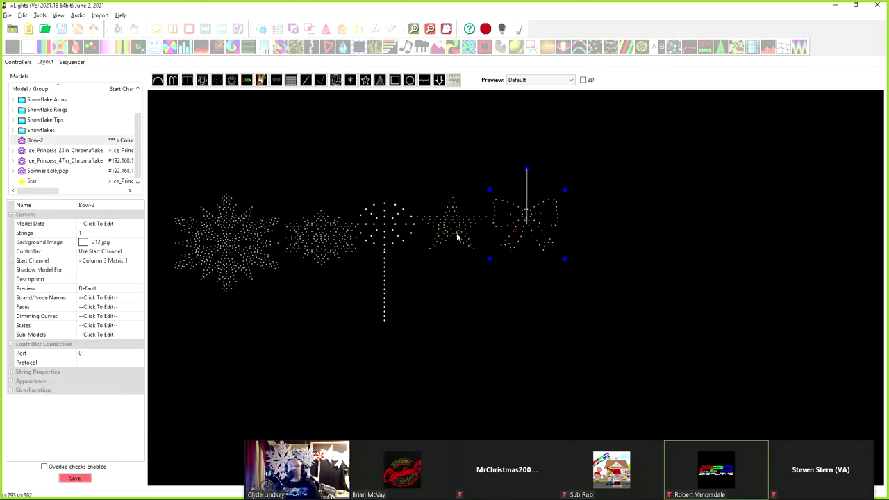
pyautogui.click(459, 238)
pyautogui.click(101, 325)
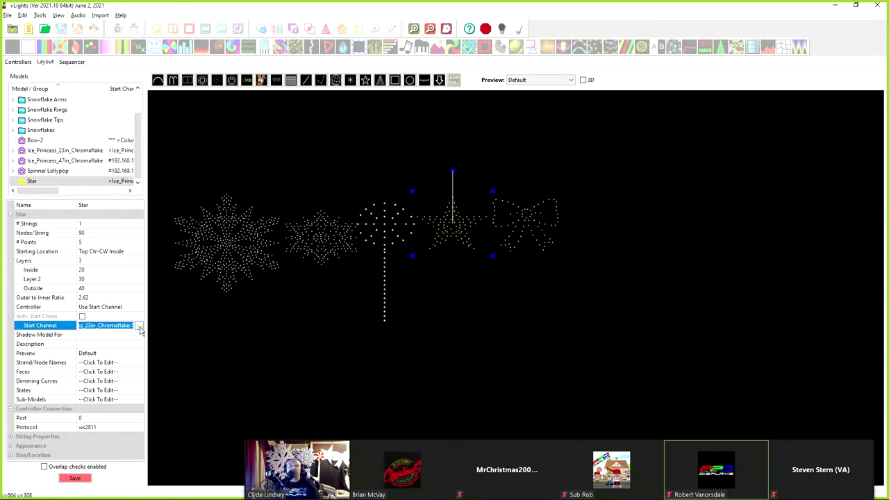
# Step: Set the Star's start channel to #192.168.1.50:30:1 on universe 30
pyautogui.click(138, 325)
pyautogui.click(154, 105)
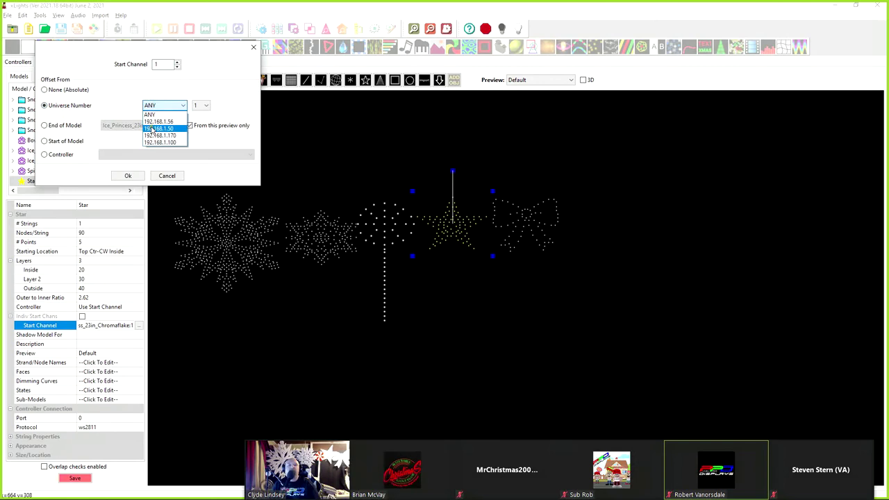
pyautogui.click(153, 129)
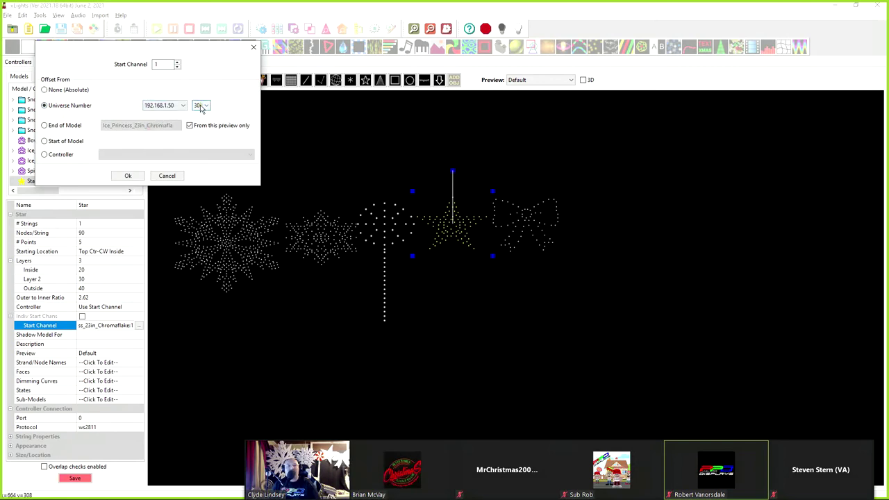
pyautogui.click(128, 175)
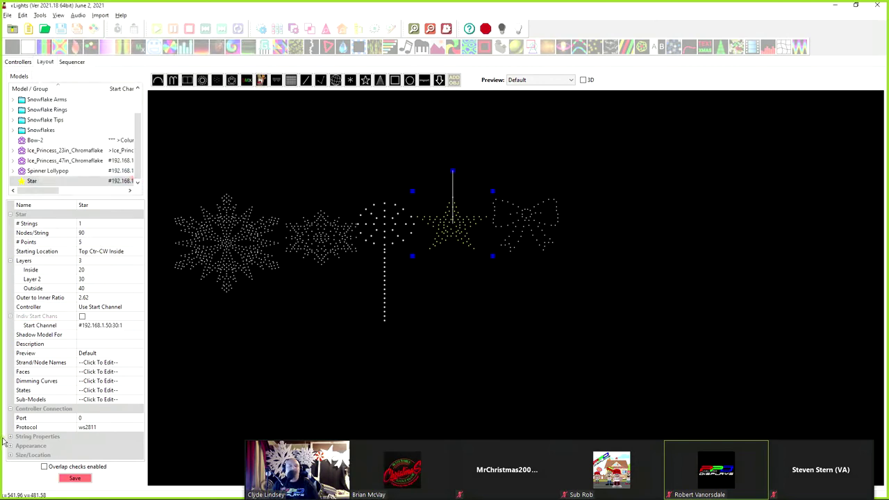
# Step: Set the Star's controller port to 1
pyautogui.click(100, 418)
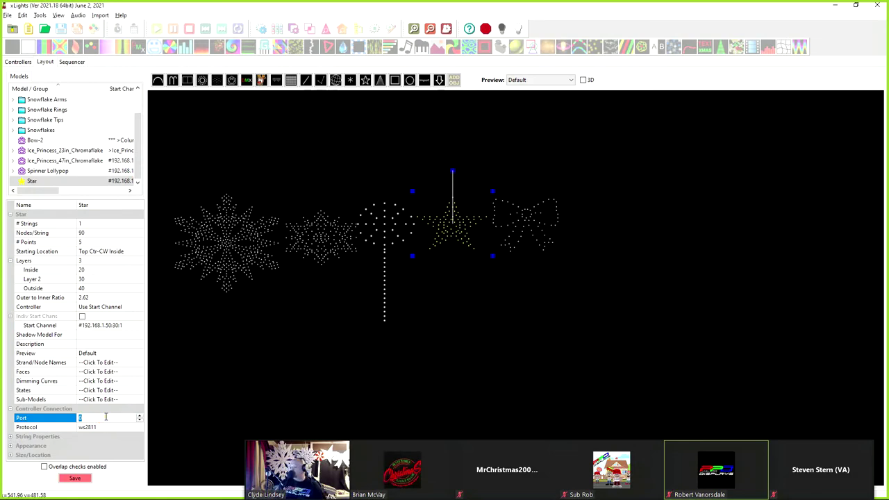
pyautogui.write('1')
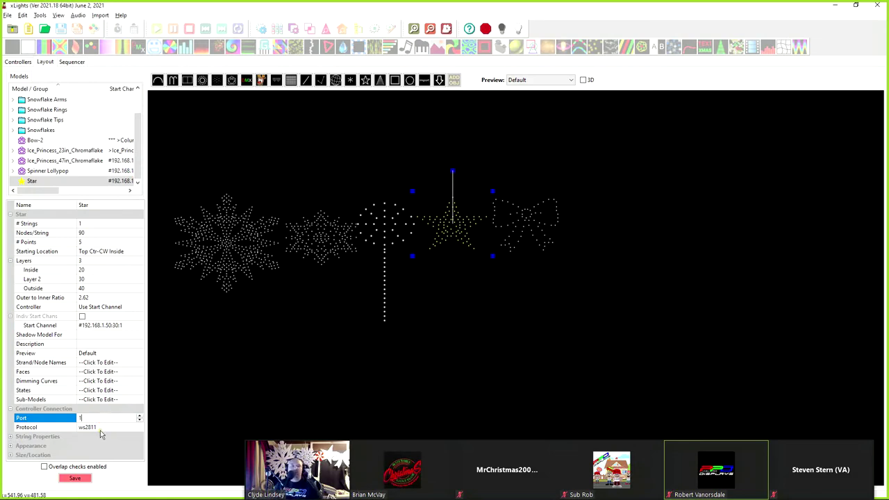
pyautogui.click(101, 427)
pyautogui.click(101, 418)
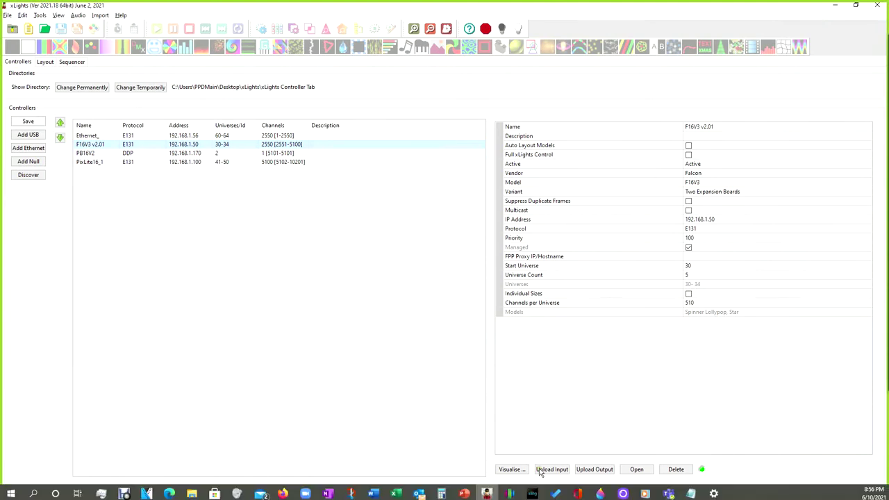
# Step: Visualise the F16V3 v2.01 port assignments, dragging Spinner Lollypop toward another pixel port
pyautogui.click(511, 469)
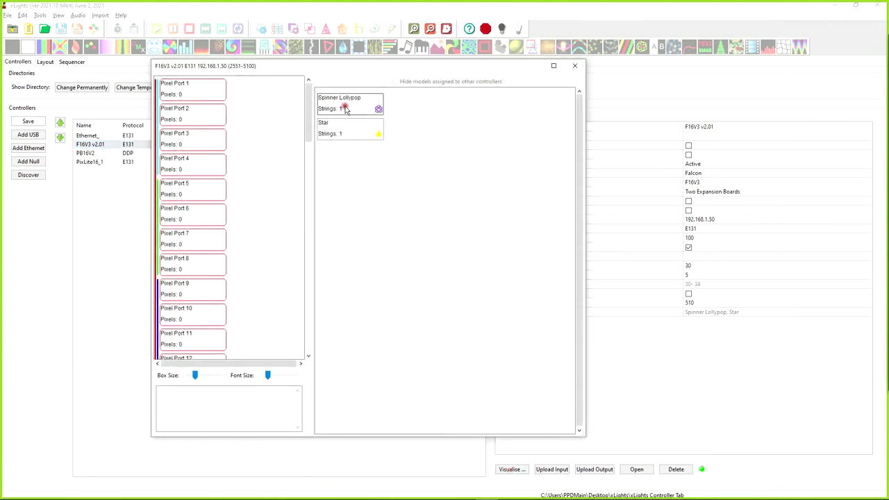
pyautogui.moveTo(349, 113); pyautogui.dragTo(235, 86)
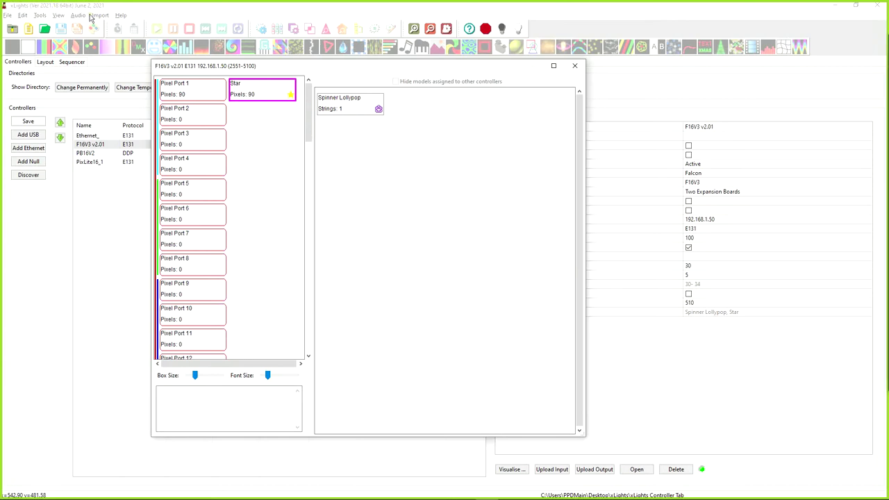
pyautogui.click(576, 68)
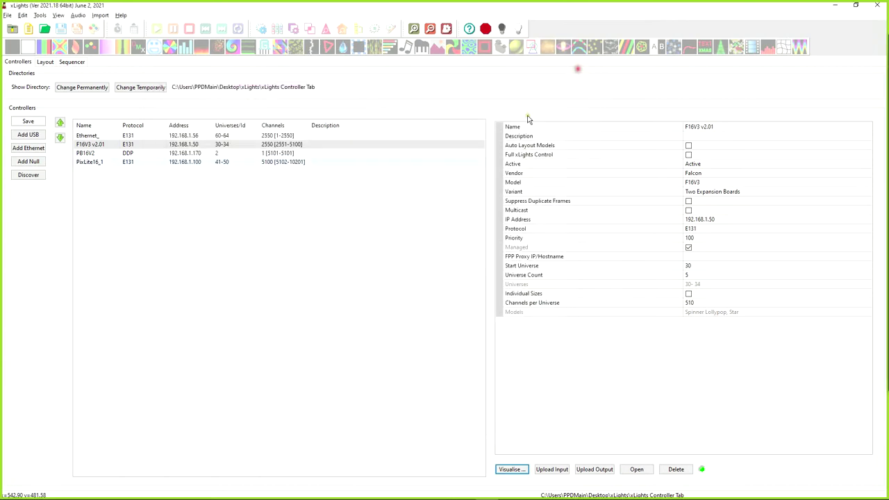
# Step: Back on the Layout tab, save and select the star and Spinner Lollypop
pyautogui.click(40, 62)
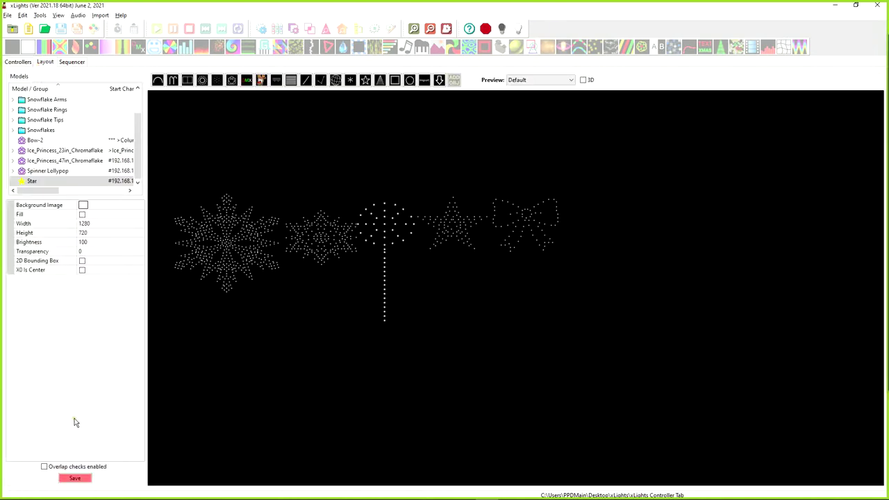
pyautogui.click(82, 478)
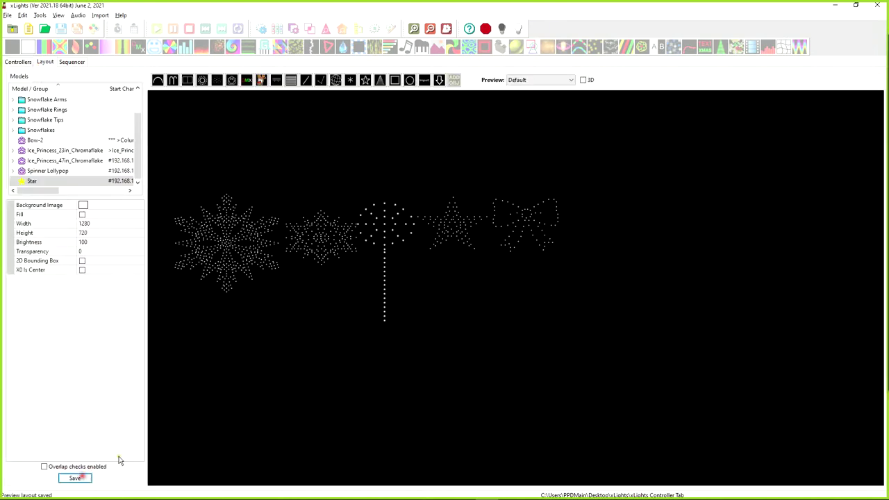
pyautogui.click(452, 235)
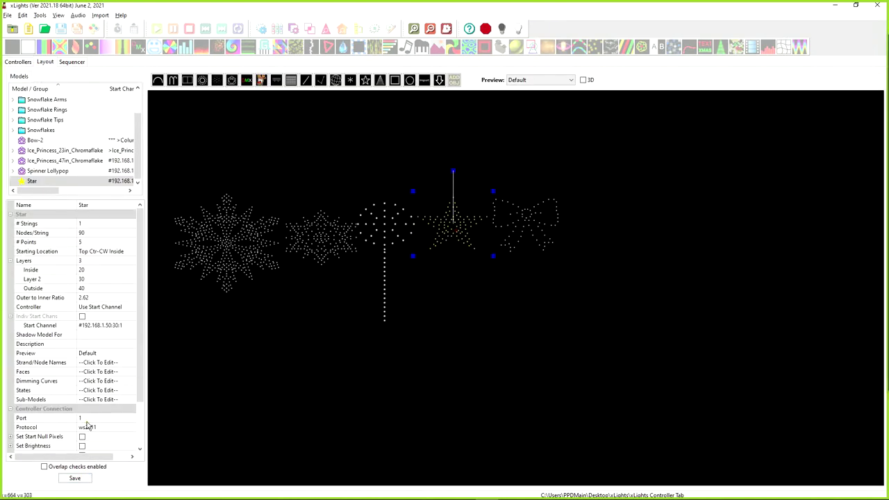
pyautogui.click(391, 240)
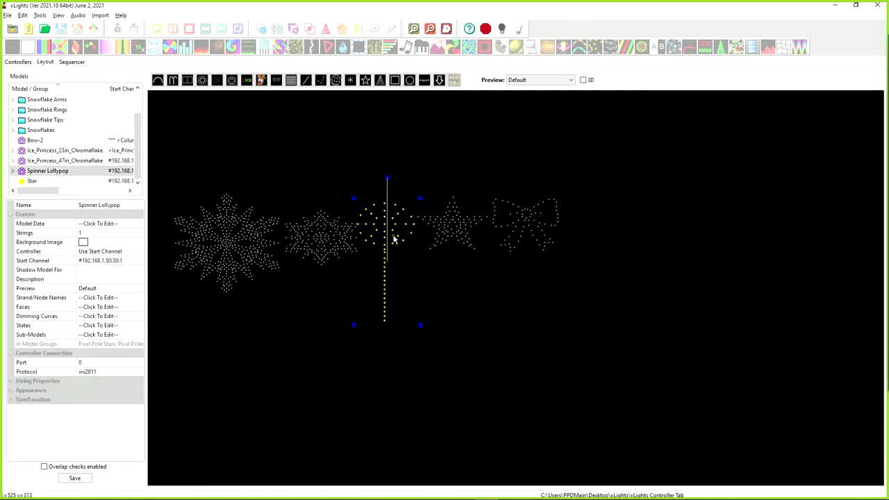
# Step: Recheck the F16V3 port assignments, then return to Layout with Spinner Lollypop selected
pyautogui.click(18, 62)
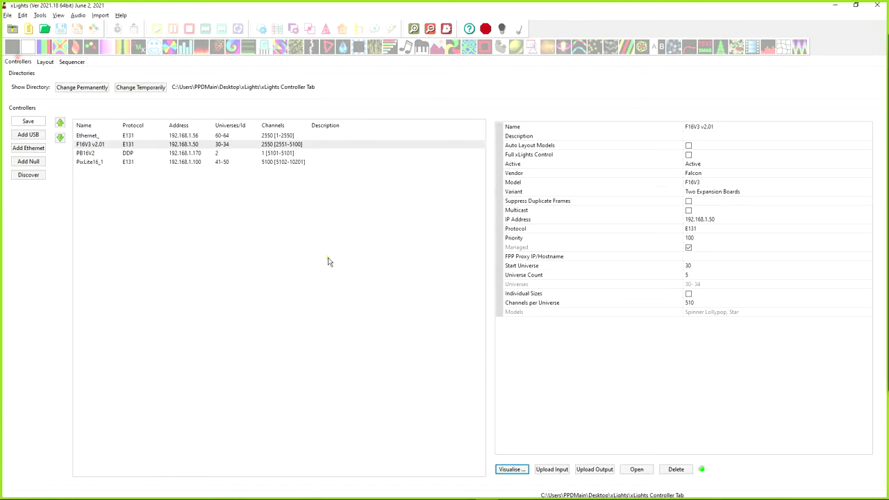
pyautogui.click(551, 470)
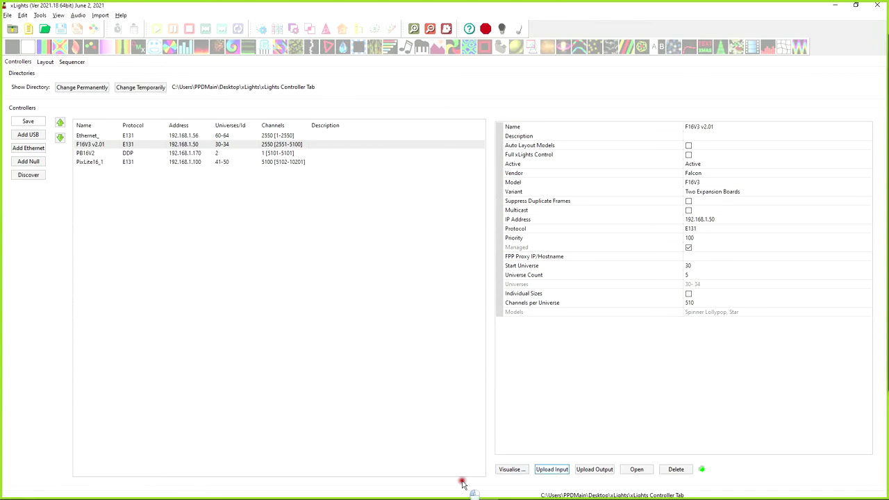
pyautogui.click(510, 469)
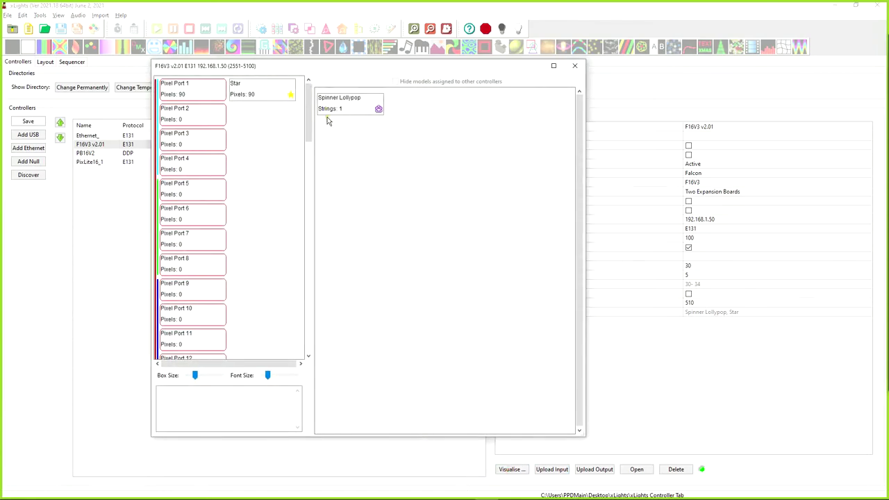
pyautogui.click(576, 67)
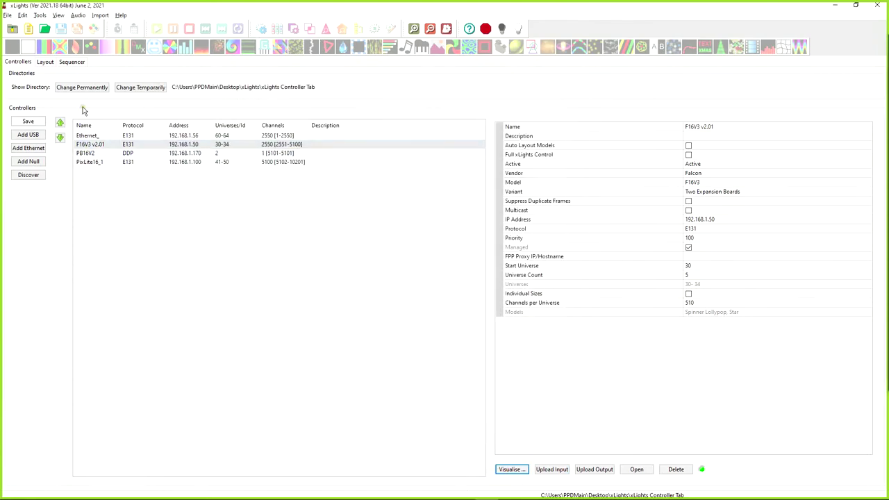
pyautogui.click(45, 62)
pyautogui.click(376, 243)
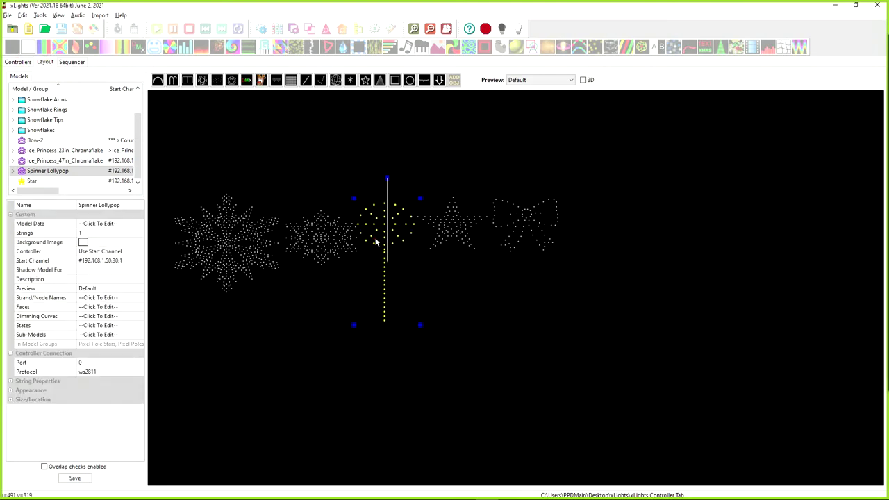
# Step: Set the Spinner Lollypop's start channel to controller 192.168.1.170, universe 1
pyautogui.click(116, 261)
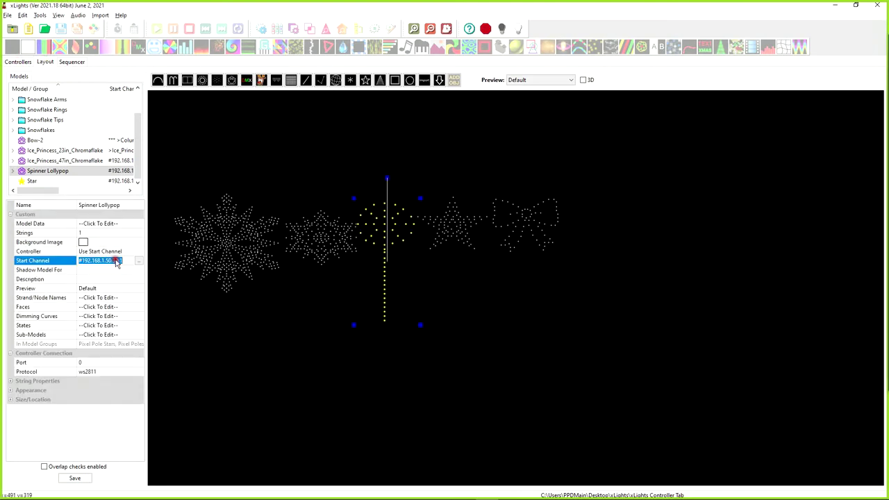
pyautogui.click(140, 261)
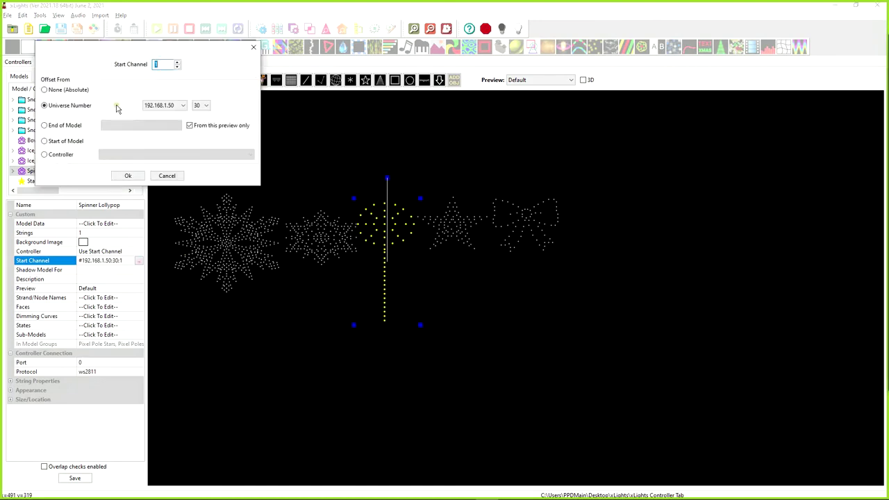
pyautogui.click(164, 106)
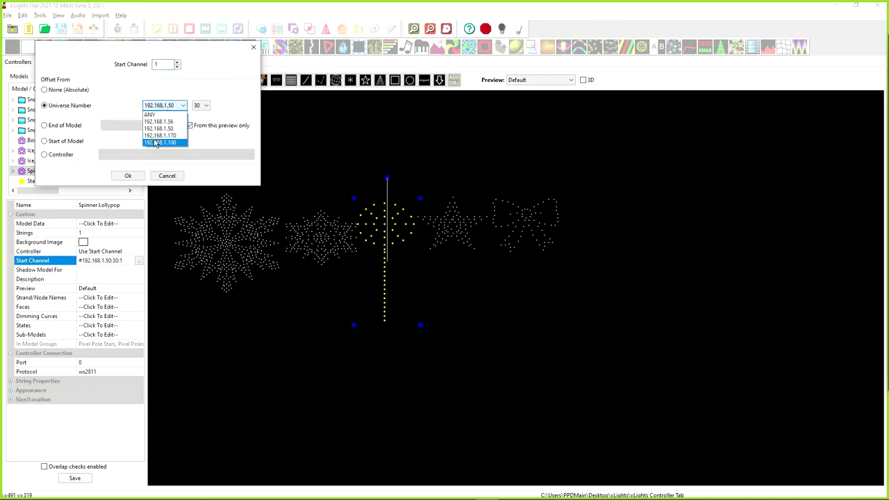
pyautogui.click(158, 136)
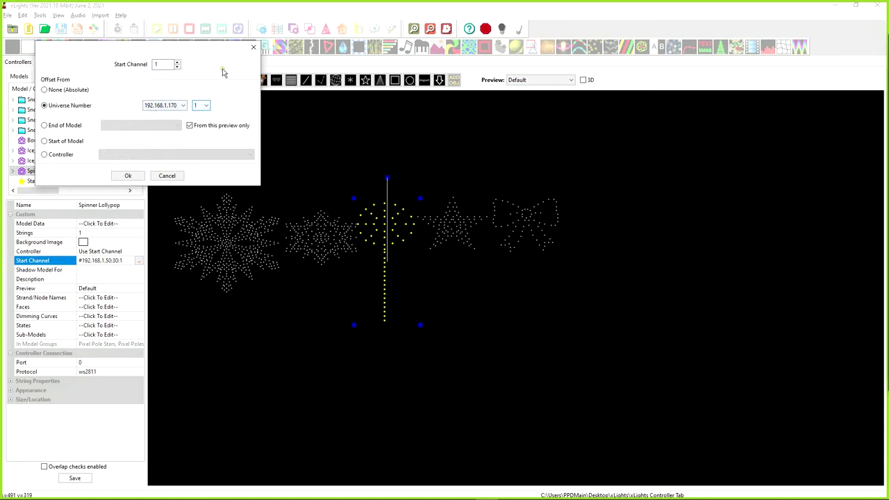
pyautogui.click(132, 176)
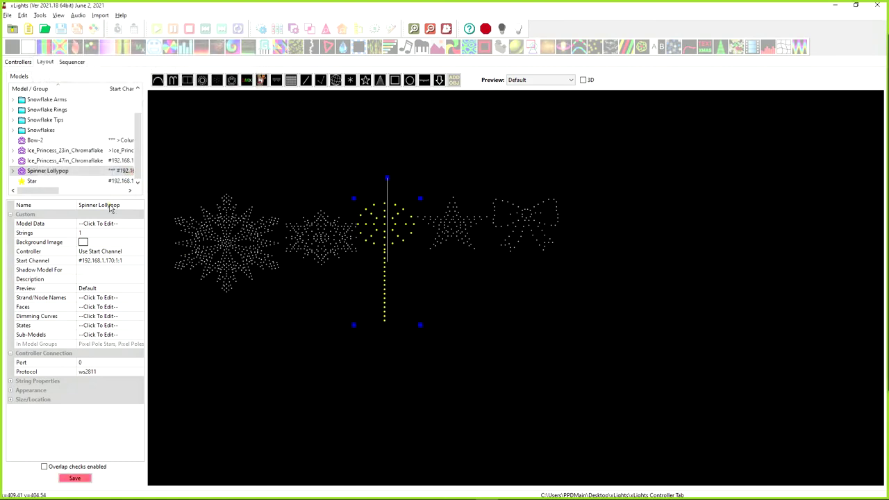
# Step: Set the spinner's controller port to 1 and save the layout
pyautogui.click(84, 363)
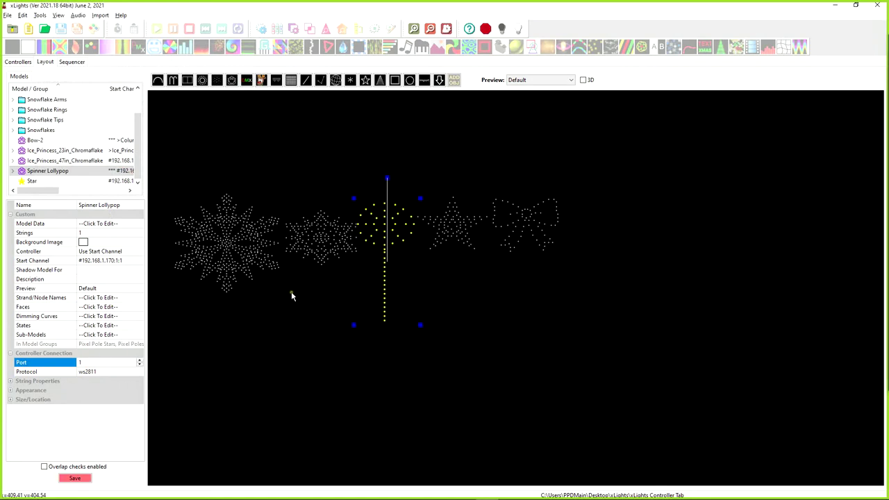
pyautogui.press('Return')
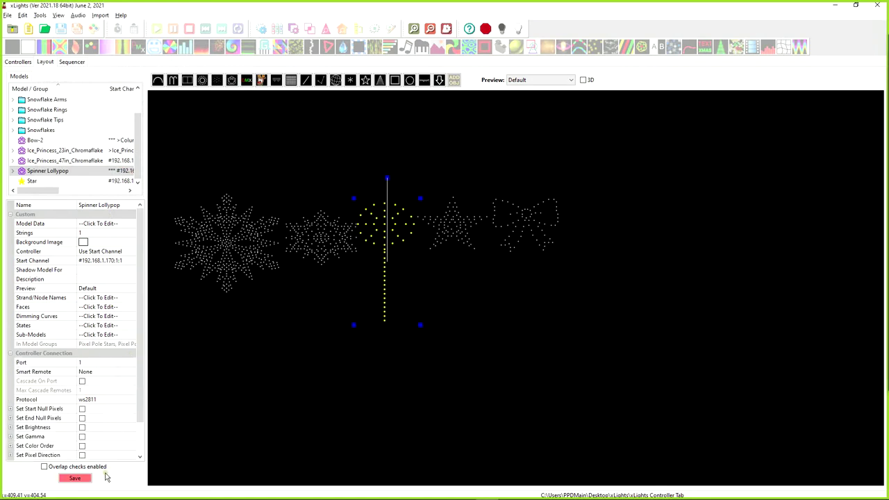
pyautogui.click(74, 479)
# Step: Select Bow-2 and set its start channel to controller 192.168.1.56, universe 60
pyautogui.click(496, 221)
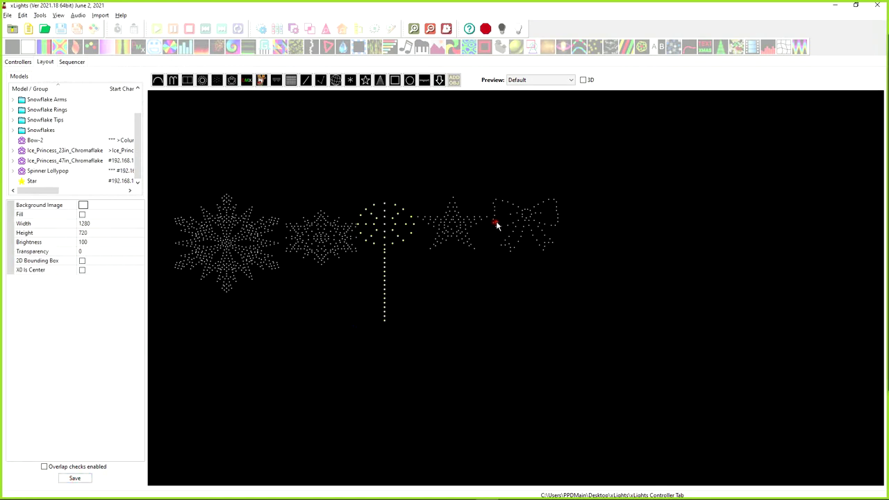
pyautogui.click(509, 216)
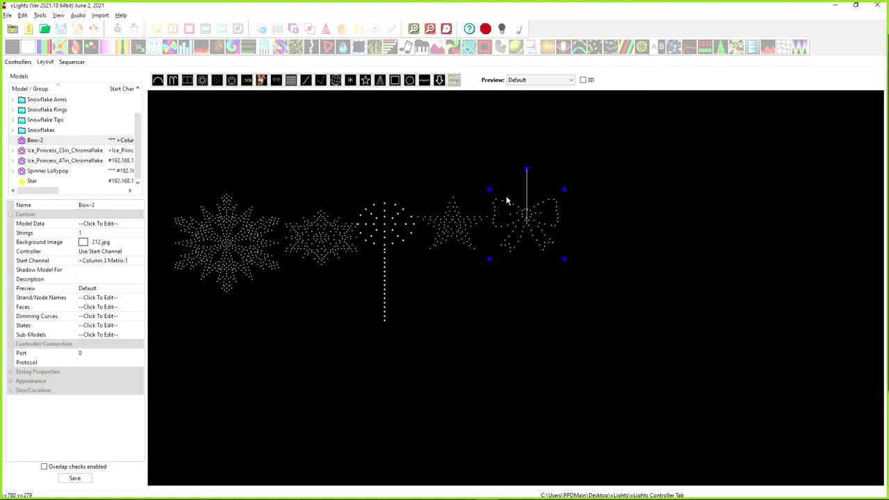
pyautogui.click(97, 261)
pyautogui.click(139, 260)
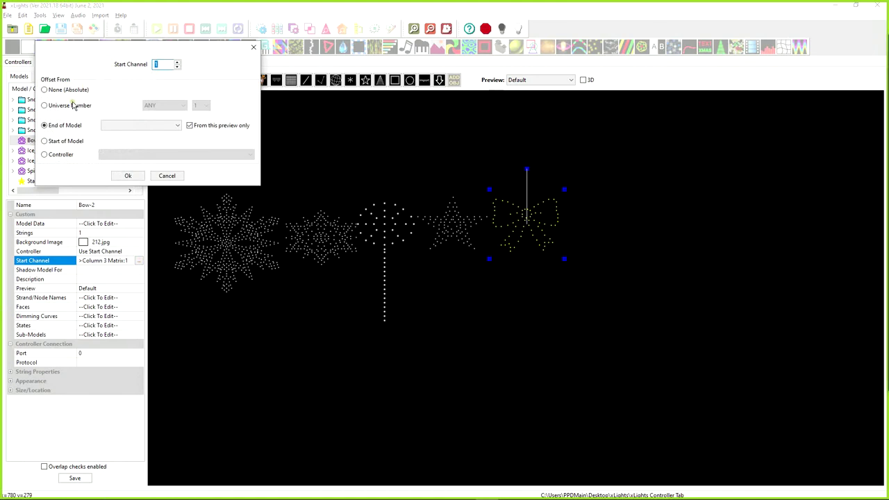
pyautogui.click(164, 105)
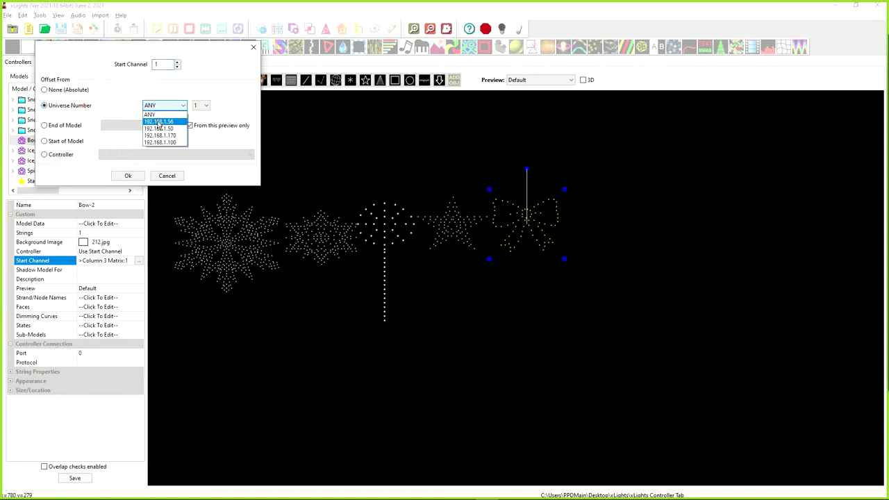
pyautogui.click(164, 123)
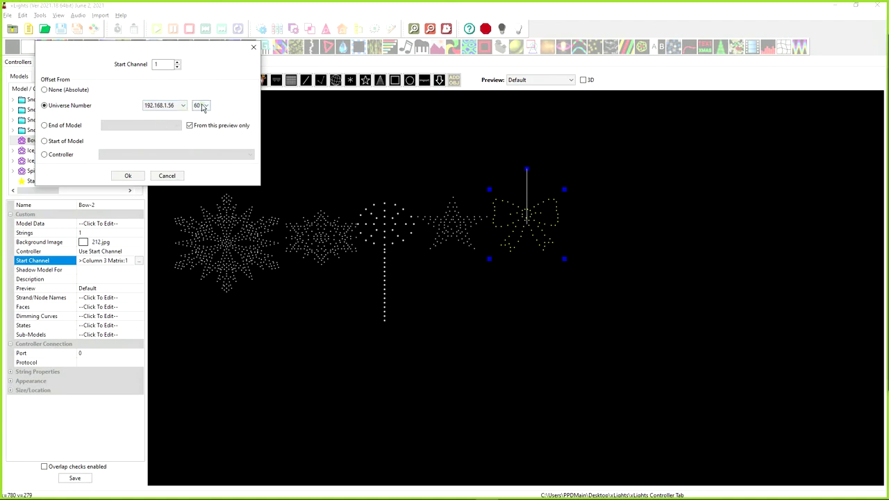
pyautogui.click(128, 175)
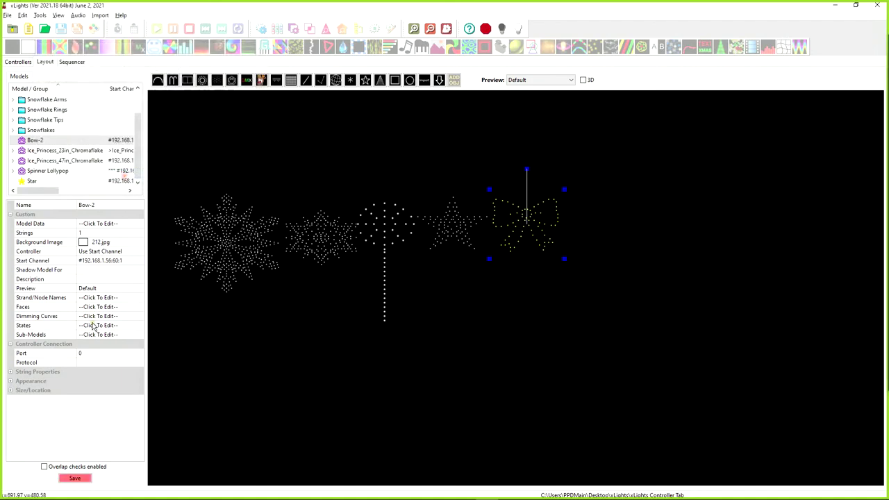
# Step: Set Bow-2's controller port to 1 and save the layout
pyautogui.click(88, 355)
pyautogui.write('1')
pyautogui.press('Return')
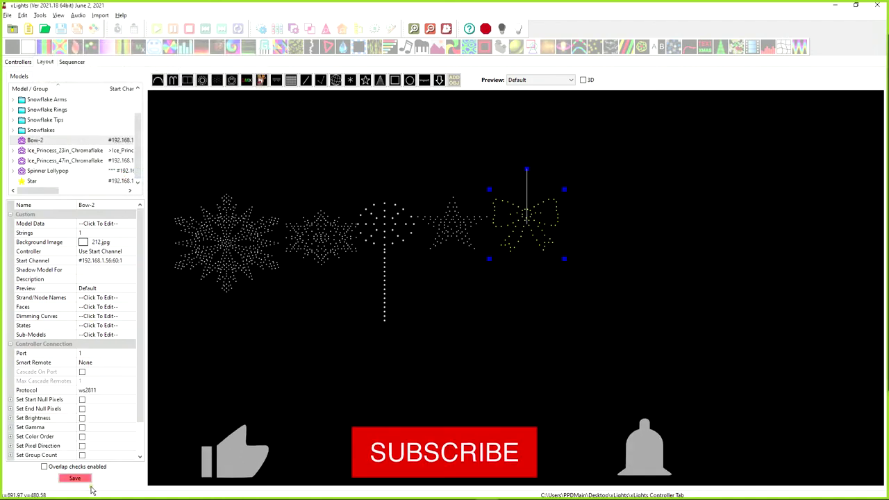
pyautogui.click(90, 479)
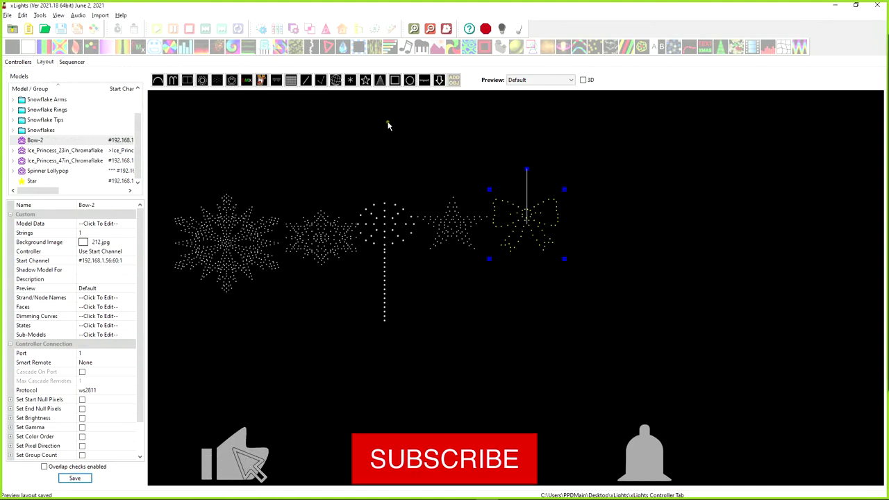
# Step: Move the bow, star and spinner slightly lower in the layout
pyautogui.click(448, 233)
pyautogui.moveTo(526, 234); pyautogui.dragTo(532, 258)
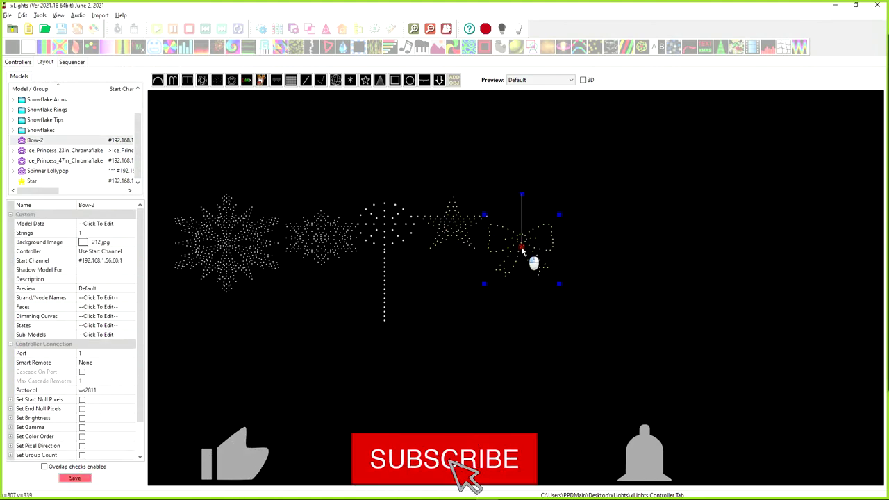
pyautogui.moveTo(453, 238); pyautogui.dragTo(450, 251)
pyautogui.moveTo(405, 226); pyautogui.dragTo(411, 246)
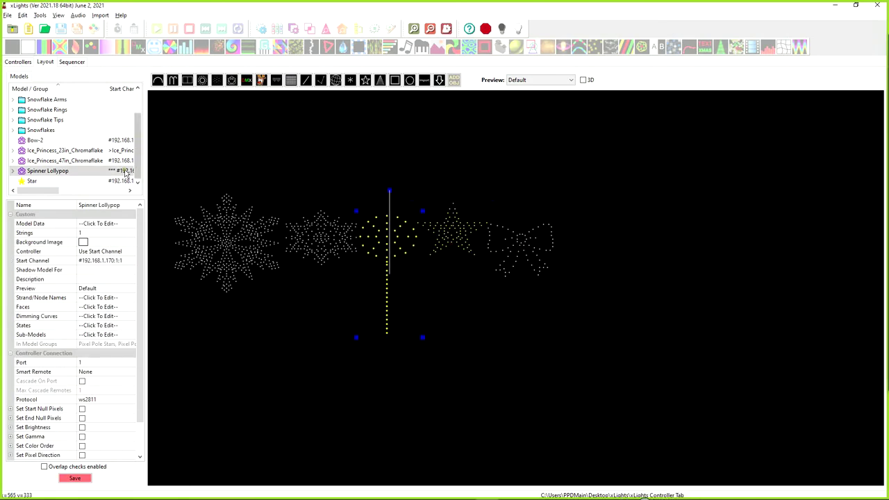
# Step: Save the layout, verify the F16V3 controller lists only the Star, then return to Layout
pyautogui.click(62, 479)
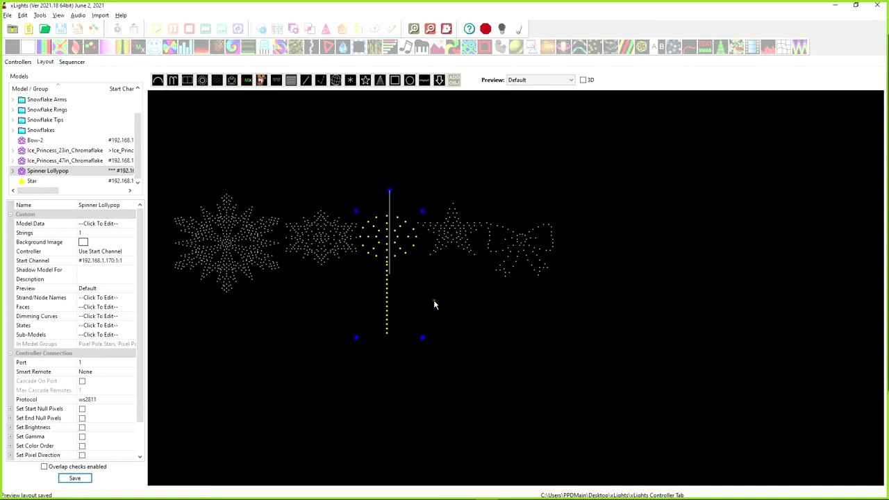
pyautogui.click(17, 62)
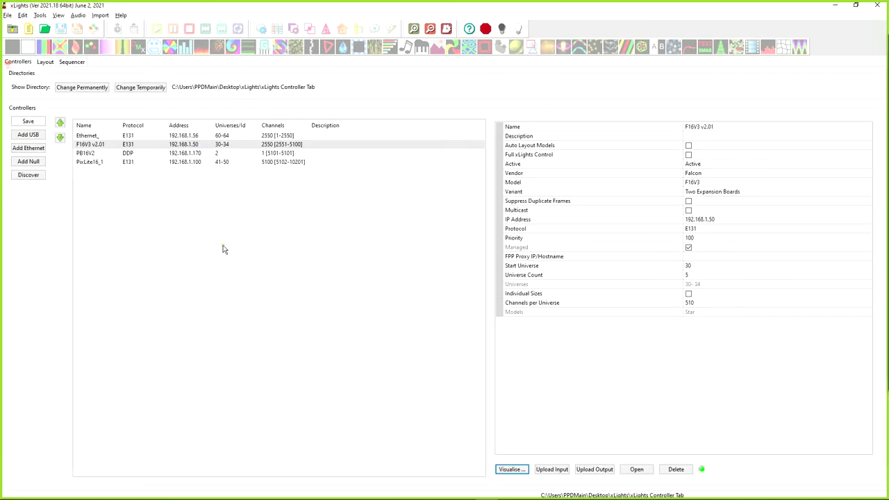
pyautogui.click(46, 63)
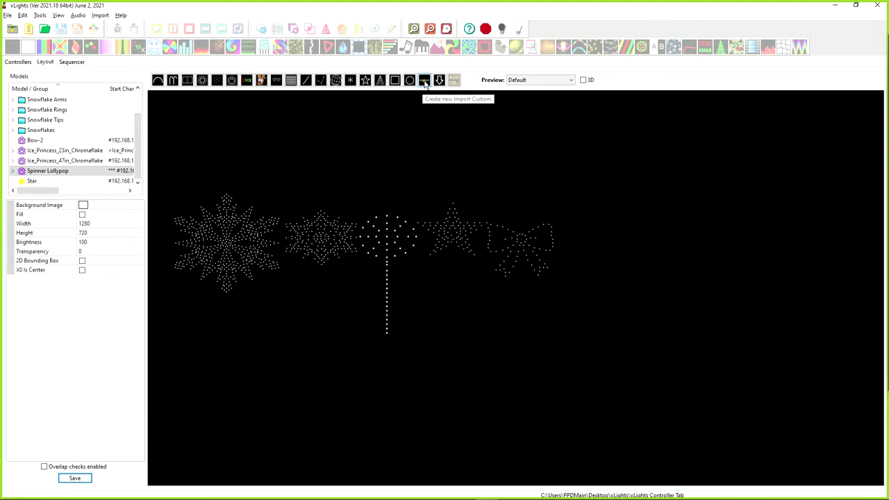
pyautogui.click(440, 81)
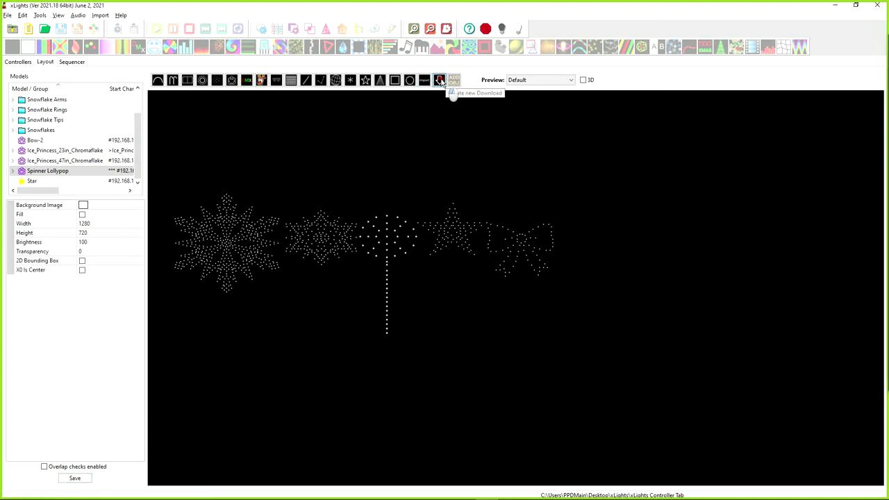
pyautogui.rightClick(588, 225)
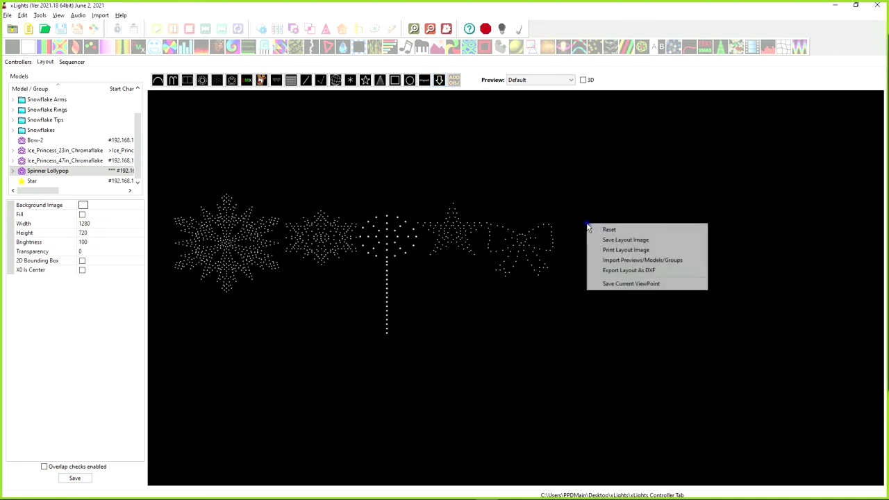
pyautogui.click(570, 191)
pyautogui.rightClick(606, 245)
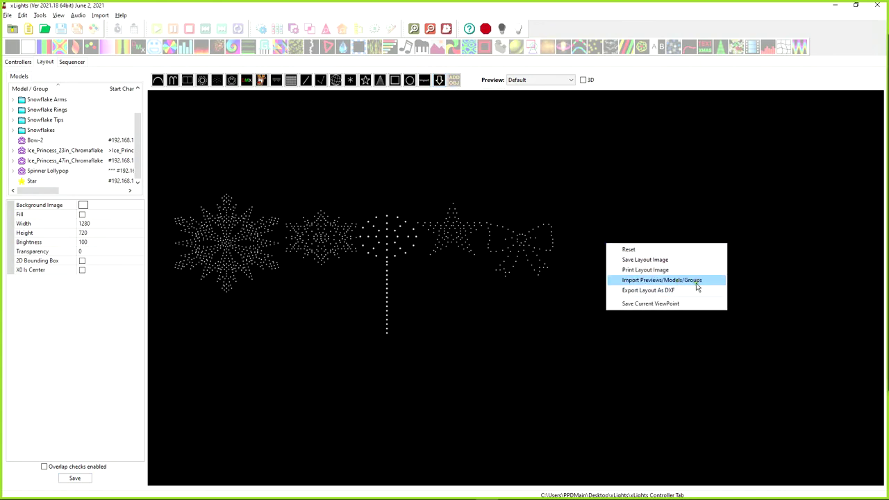
pyautogui.click(528, 321)
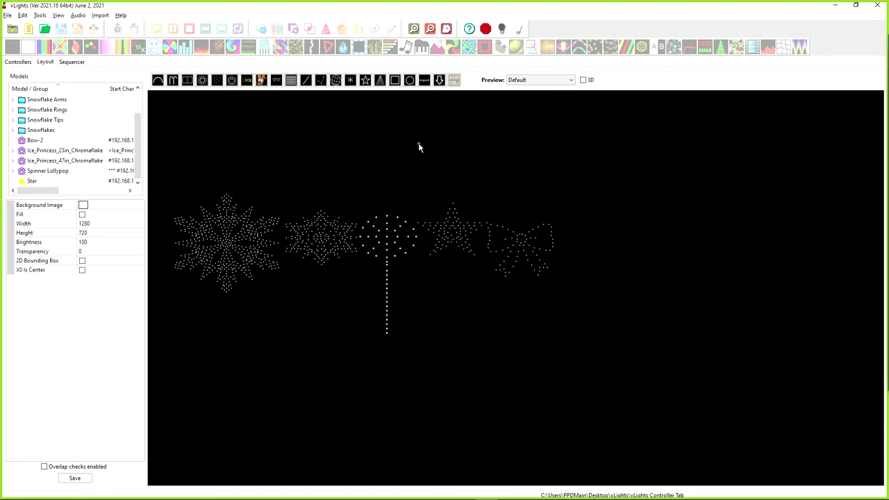